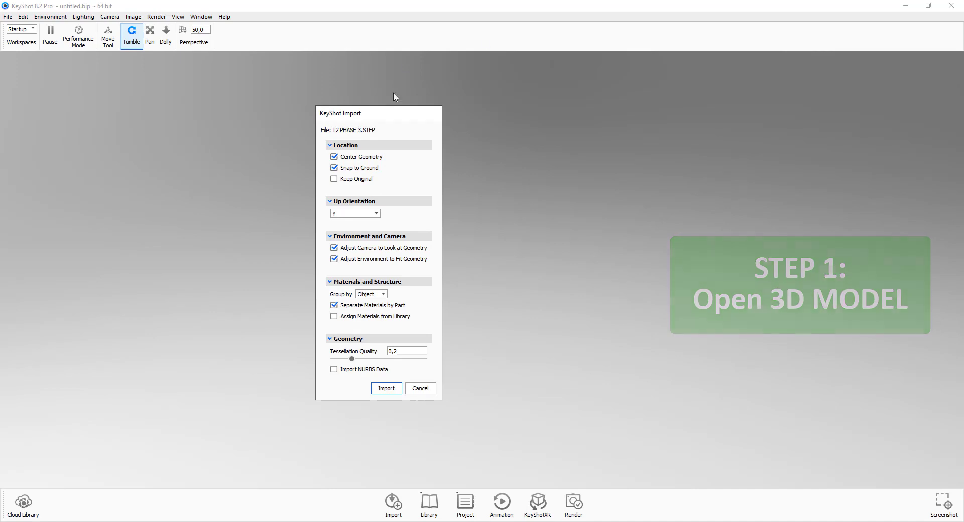
- Import T2 PHASE 3.STEP centered and snapped to ground, with Y as the up orientation
left_click_drag(438, 114, 534, 116)
left_click(488, 394)
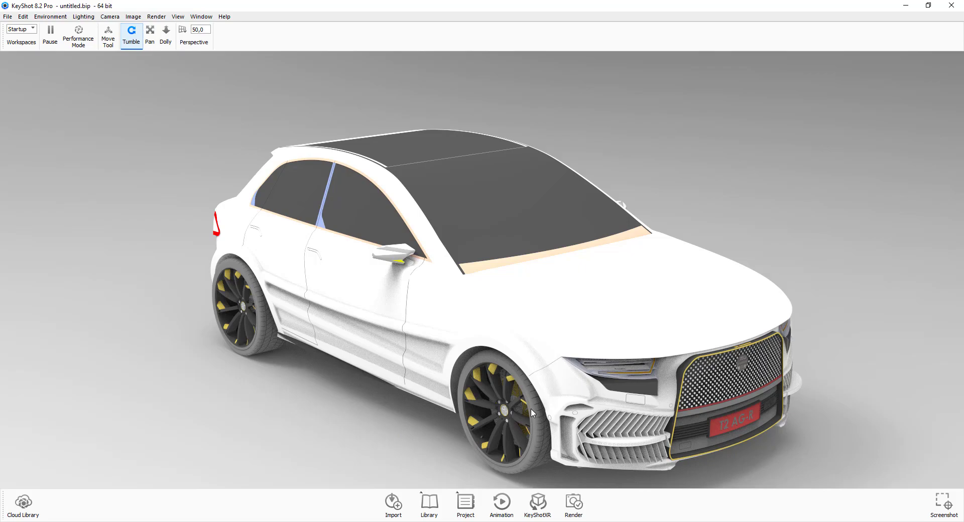
left_click_drag(542, 419, 518, 376)
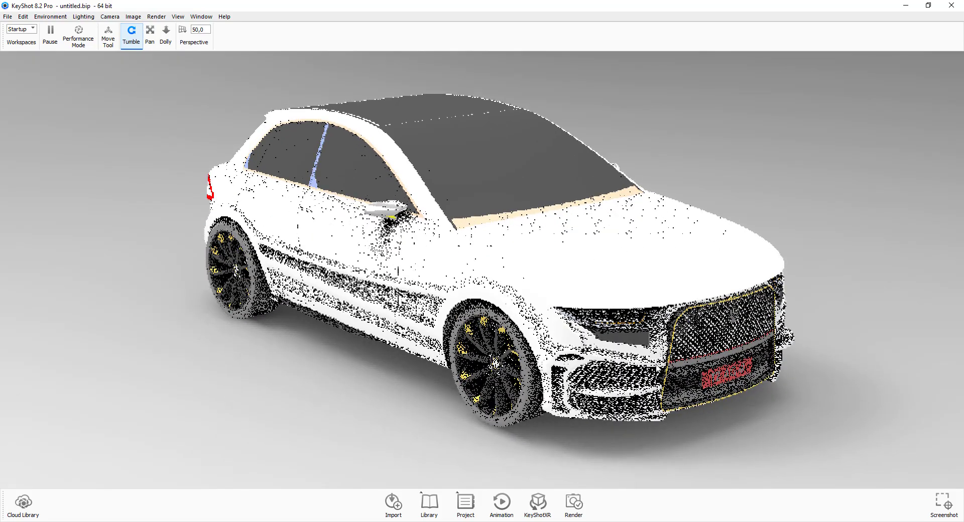
left_click_drag(682, 360, 337, 378)
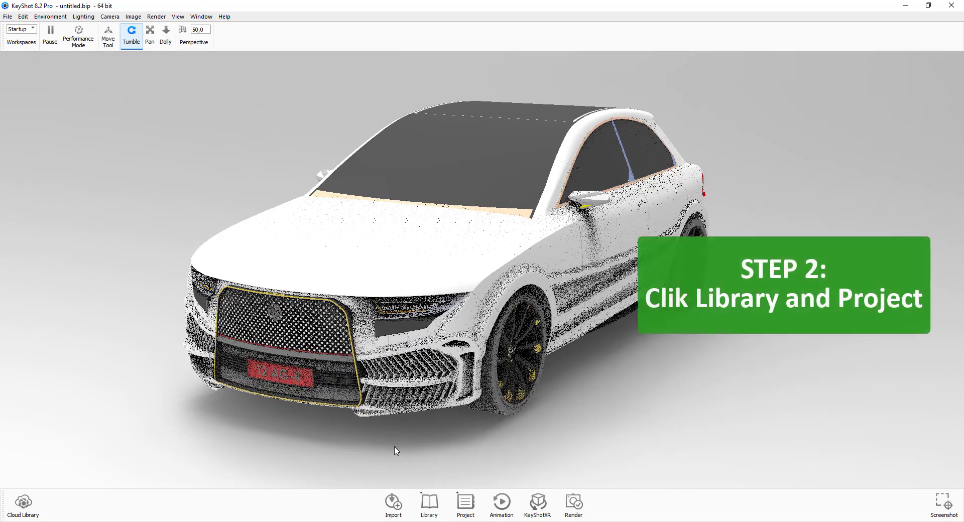
- Show the material library and the project's scene tree, with the whole car framed between them
left_click(429, 505)
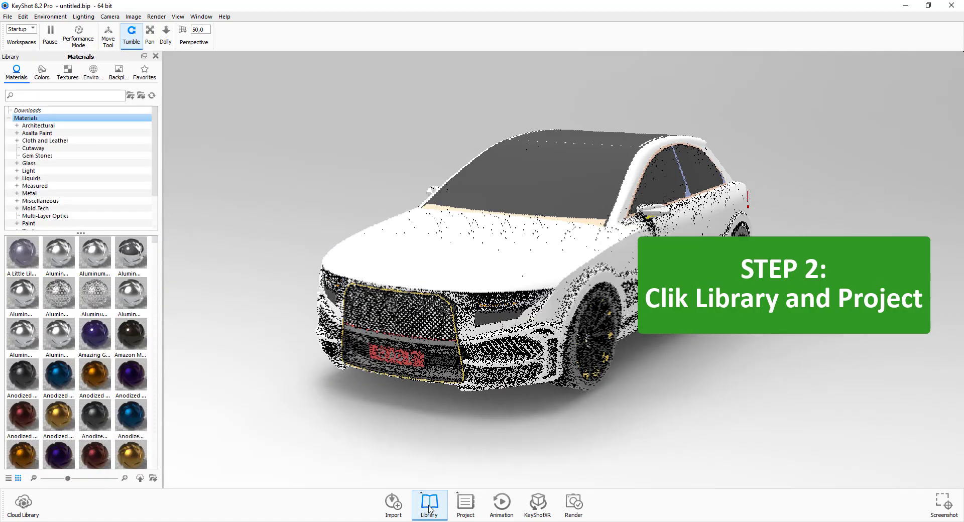
left_click(463, 504)
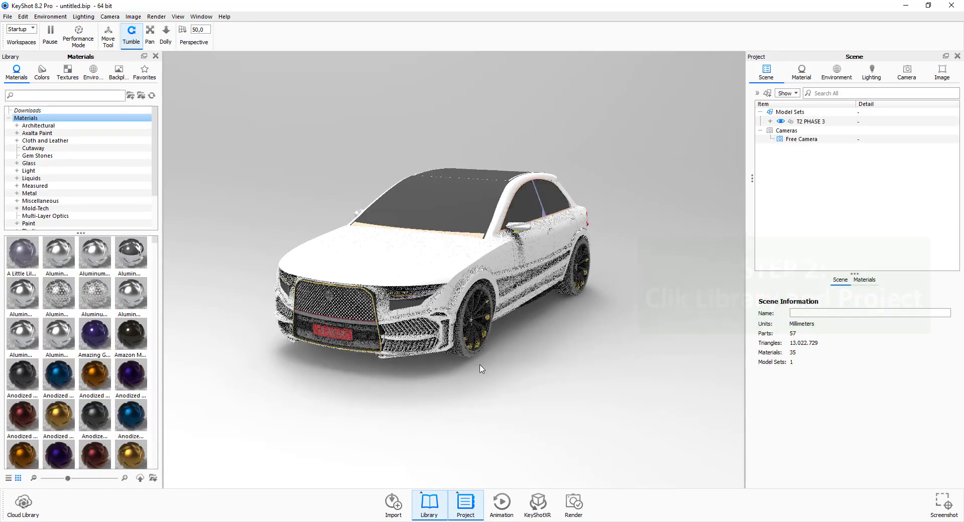
scroll(486, 378, "up", 3)
scroll(486, 379, "down", 4)
scroll(486, 378, "up", 5)
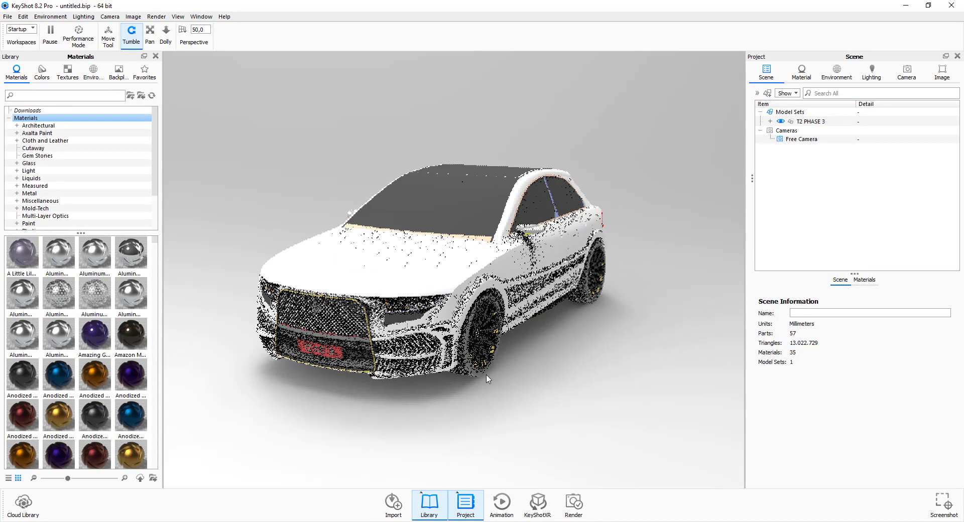
left_click_drag(503, 381, 490, 383)
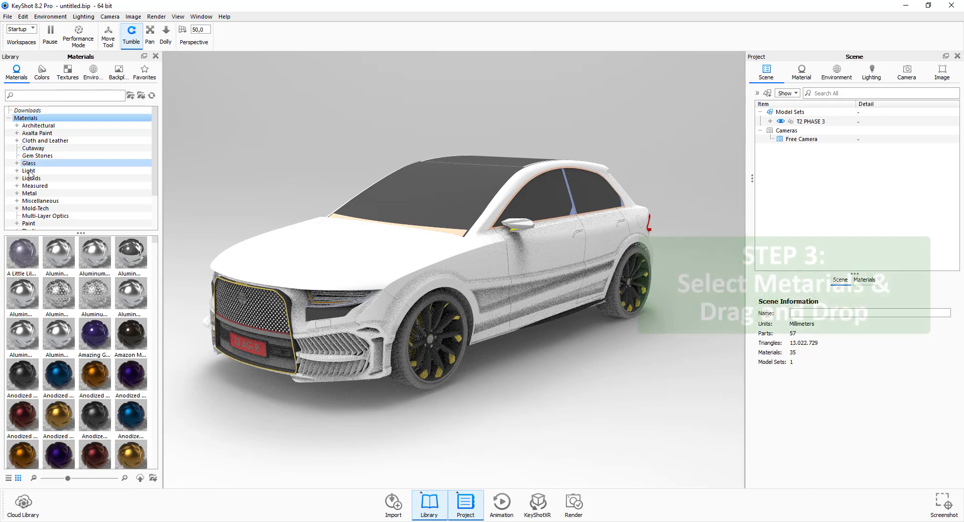
- Apply Hard Rough Plastic Black from the hard plastics to the front tire
scroll(22, 187, "down", 2)
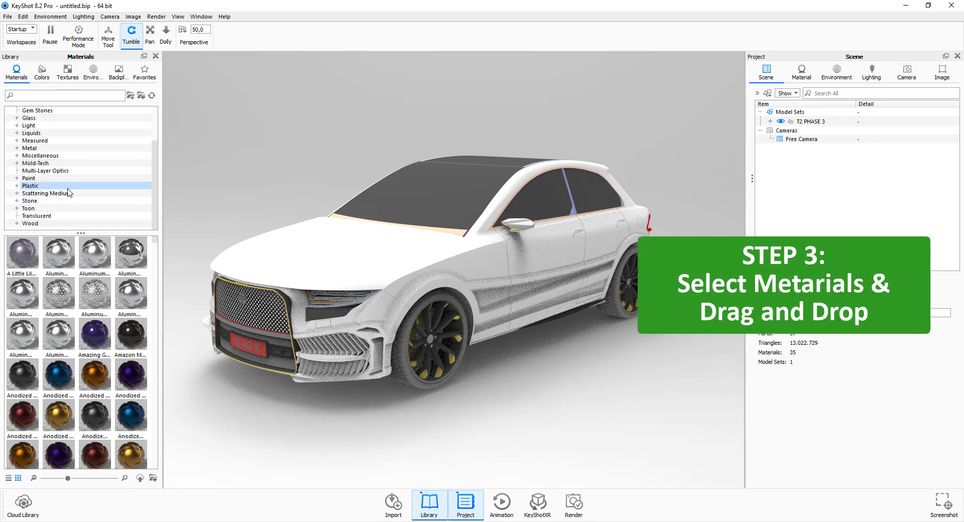
left_click(17, 185)
scroll(30, 193, "down", 1)
left_click(55, 195)
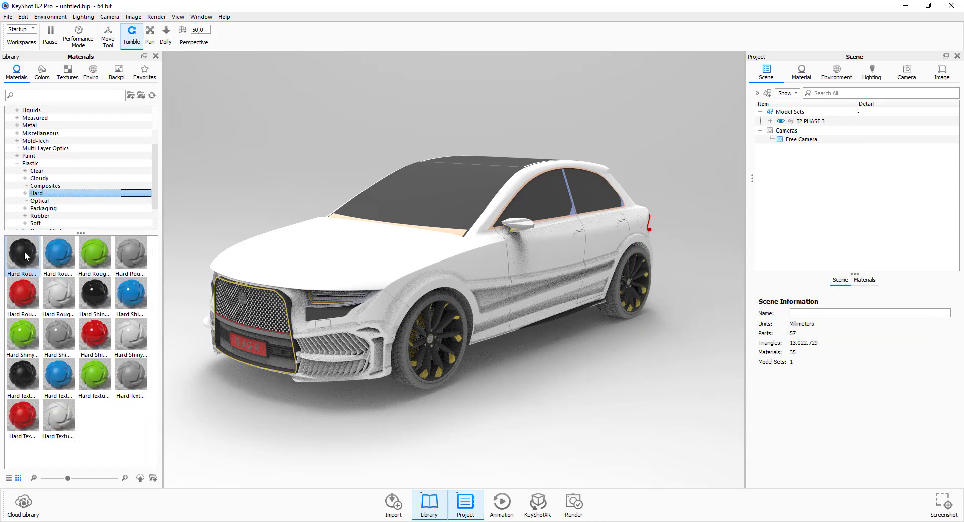
left_click_drag(23, 252, 405, 375)
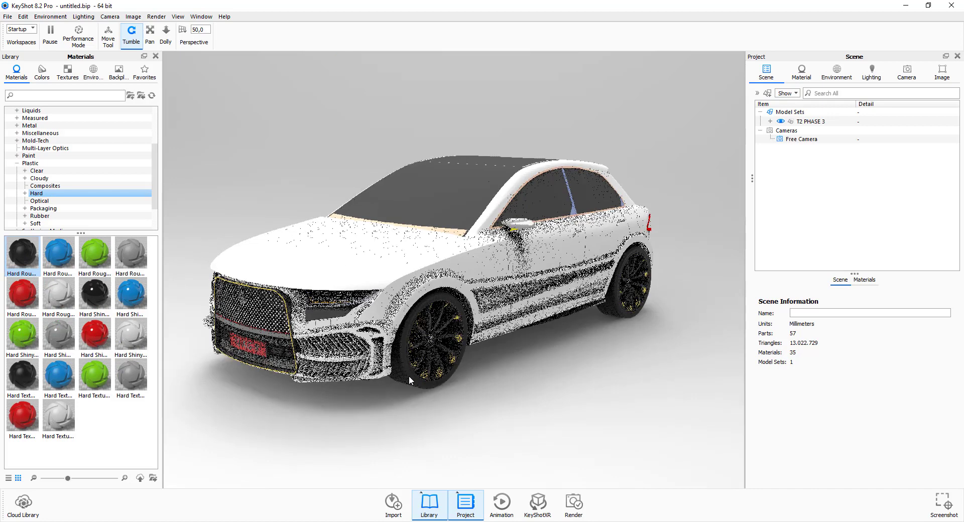
- Apply the Aluminum Polished material from the basic aluminum metals to the wheel spokes
left_click(17, 164)
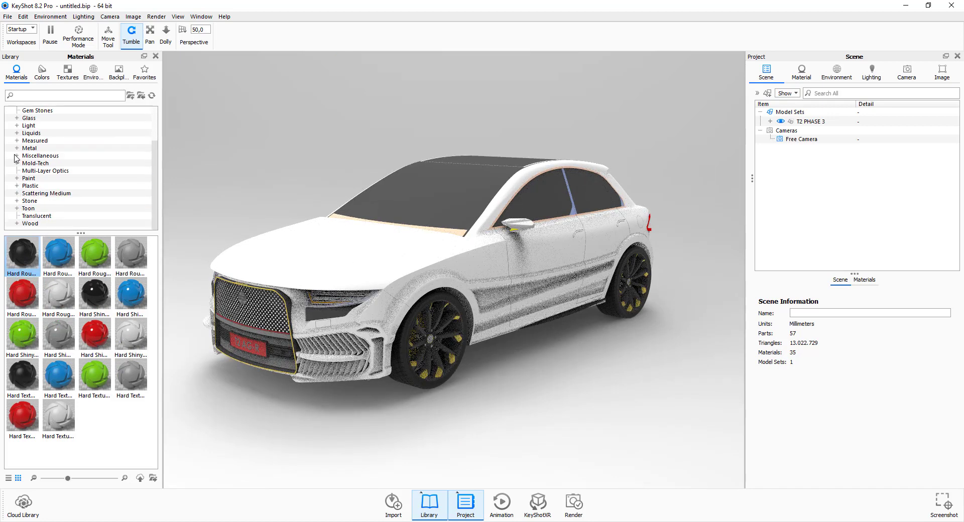
left_click(17, 149)
left_click(43, 156)
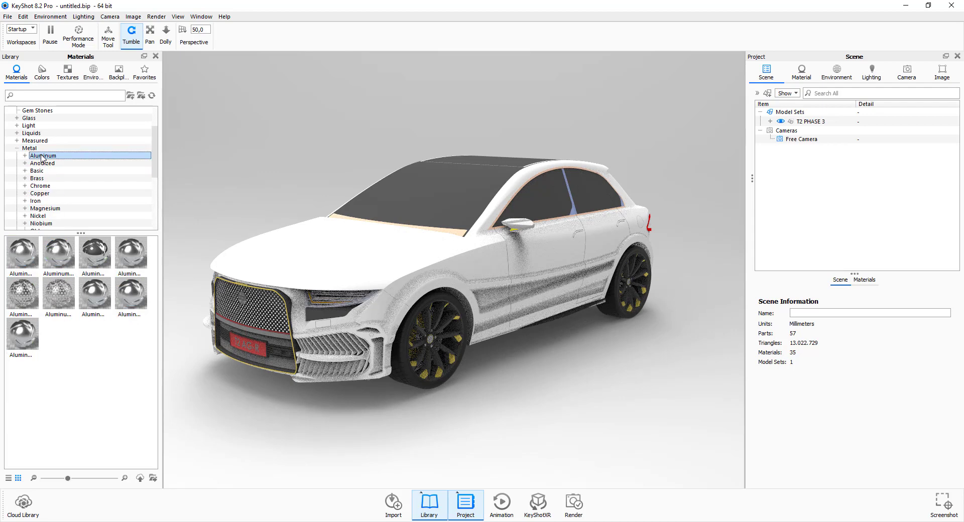
left_click(24, 155)
left_click(45, 164)
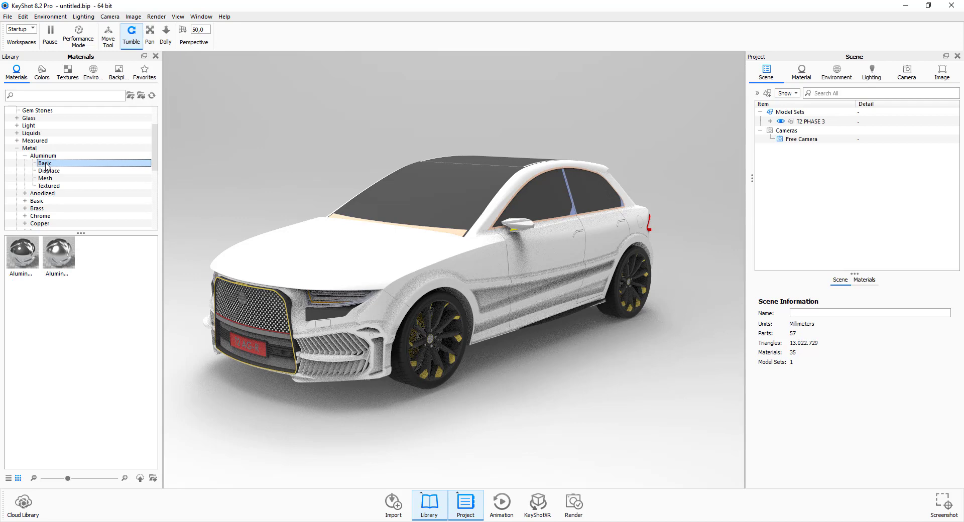
left_click_drag(22, 253, 231, 387)
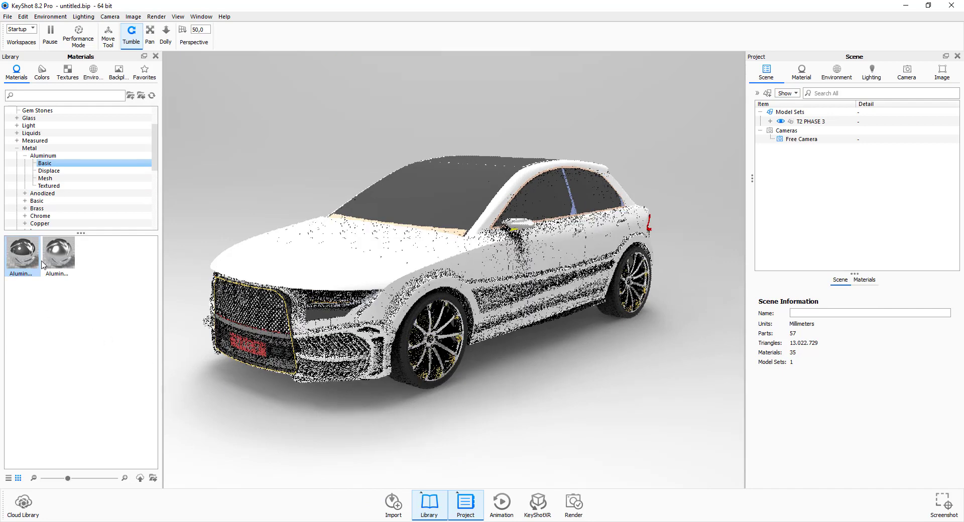
- Apply the same polished aluminum to the remaining rim parts as a linked material, and try it on the front grille
left_click_drag(32, 258, 442, 369)
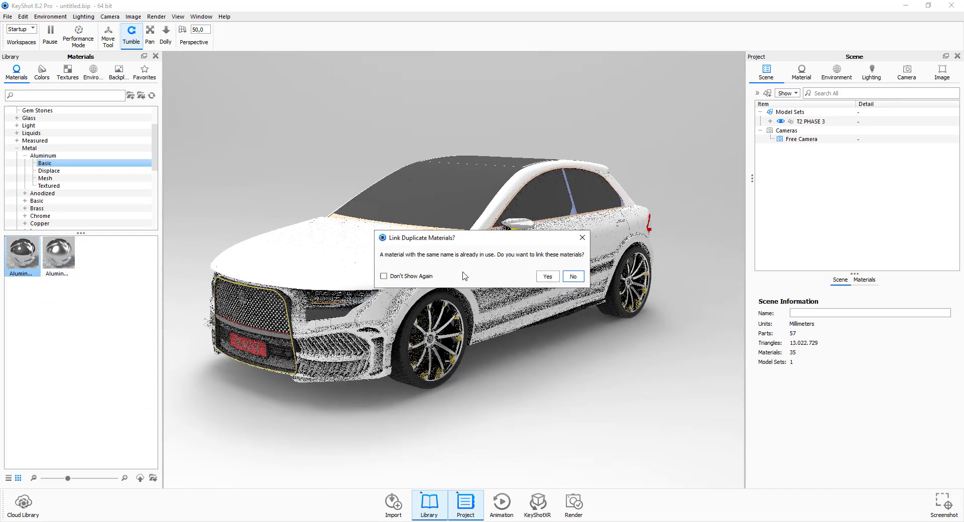
left_click(547, 276)
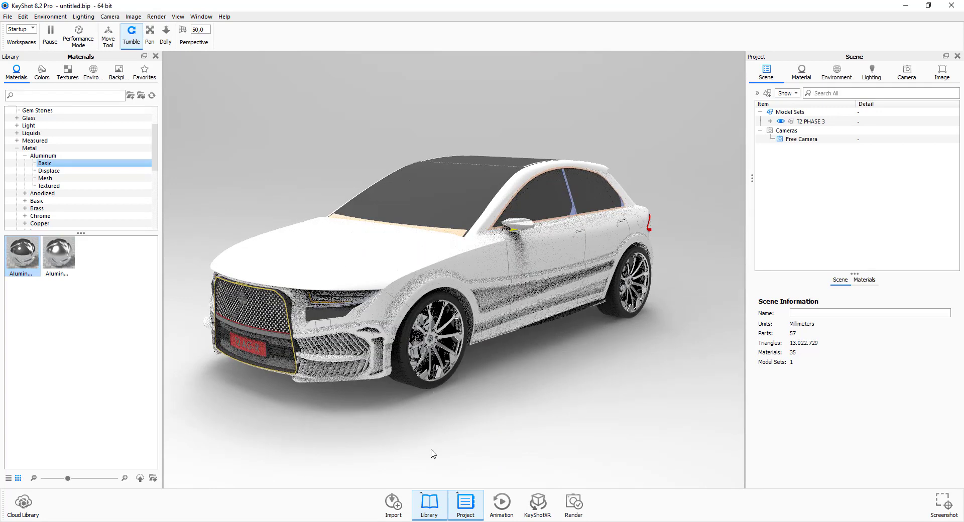
left_click_drag(23, 259, 263, 321)
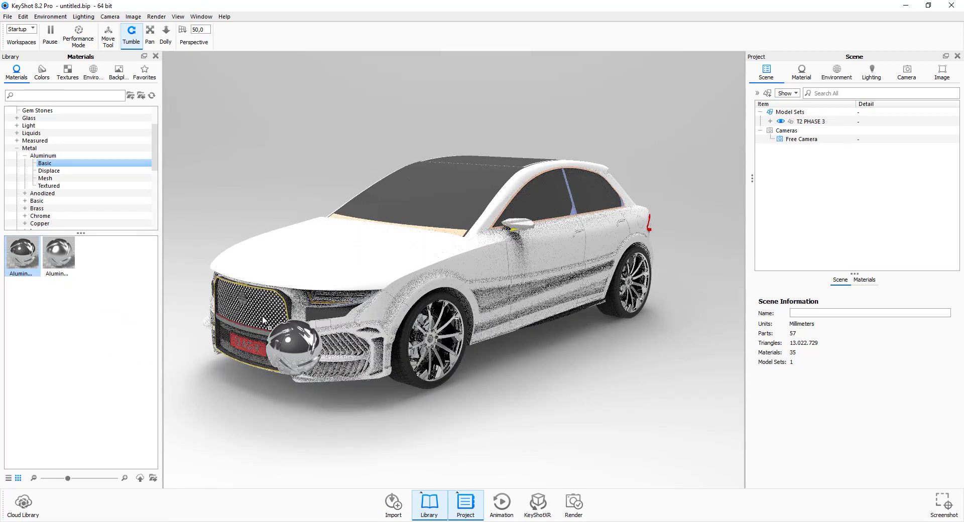
left_click_drag(263, 321, 264, 321)
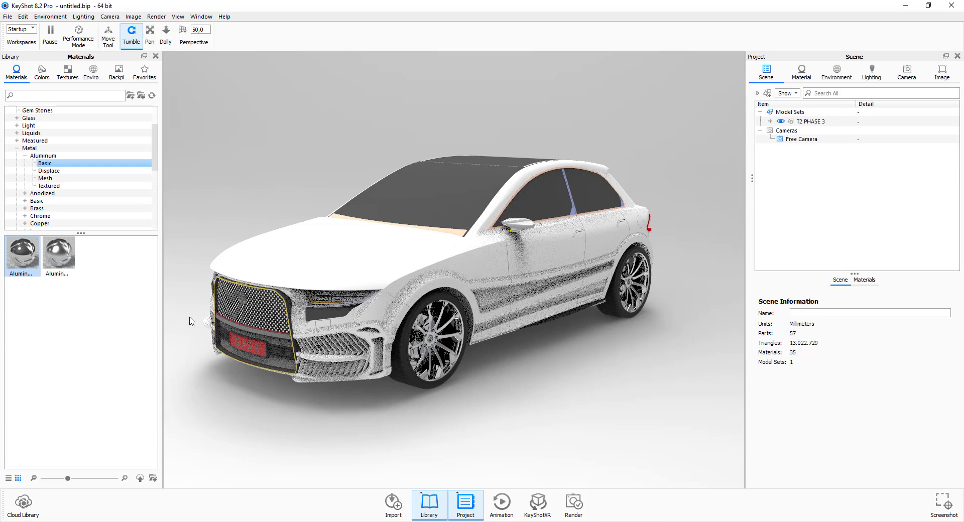
- Apply Paint Metallic Red from the standard metallic paints to the car body and the side mirror
left_click(17, 148)
left_click(17, 178)
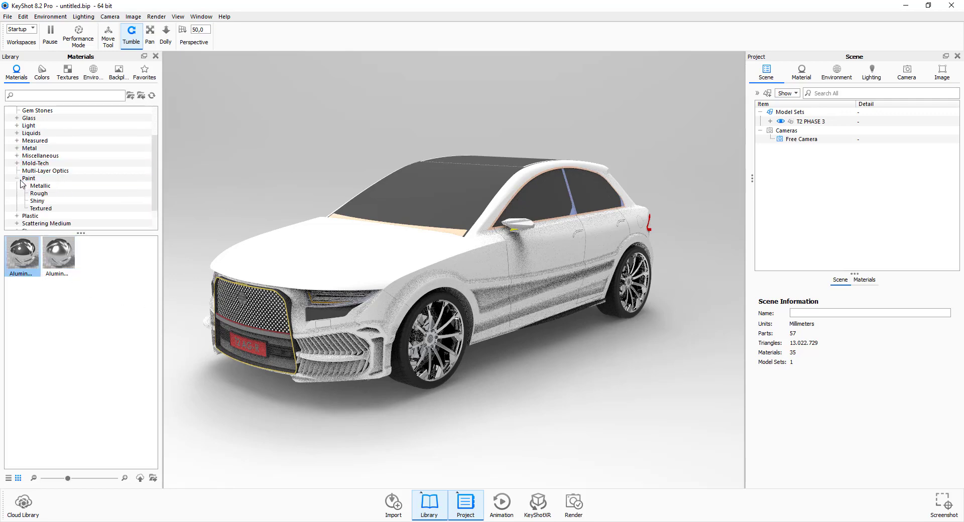
left_click(40, 179)
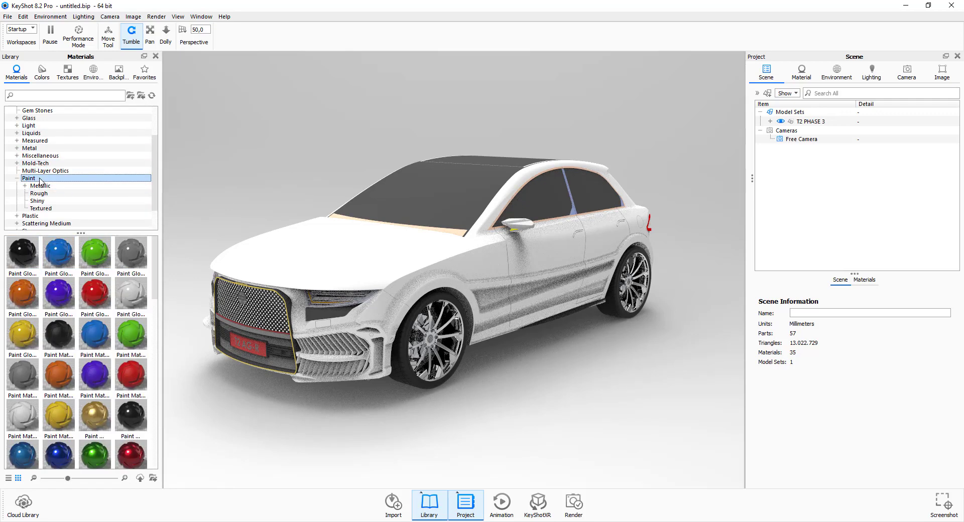
left_click(40, 185)
left_click(24, 186)
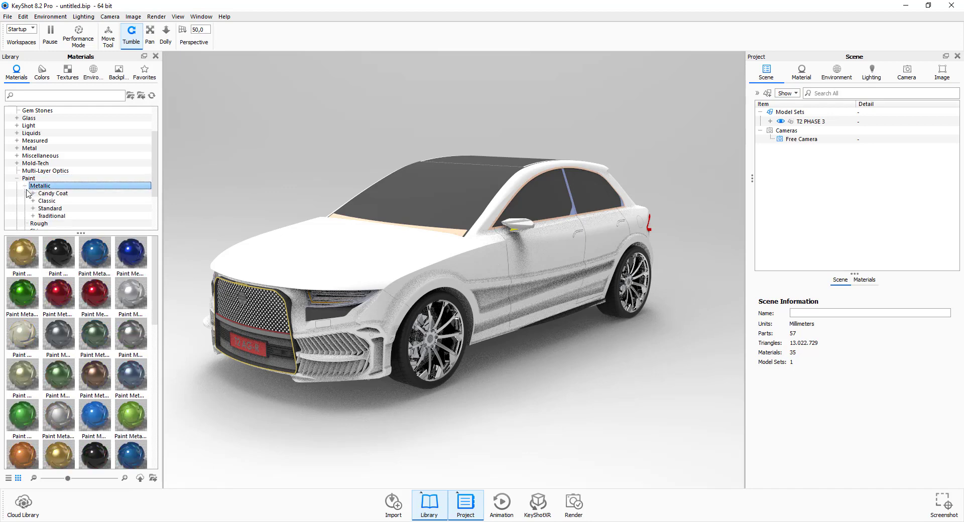
left_click(46, 200)
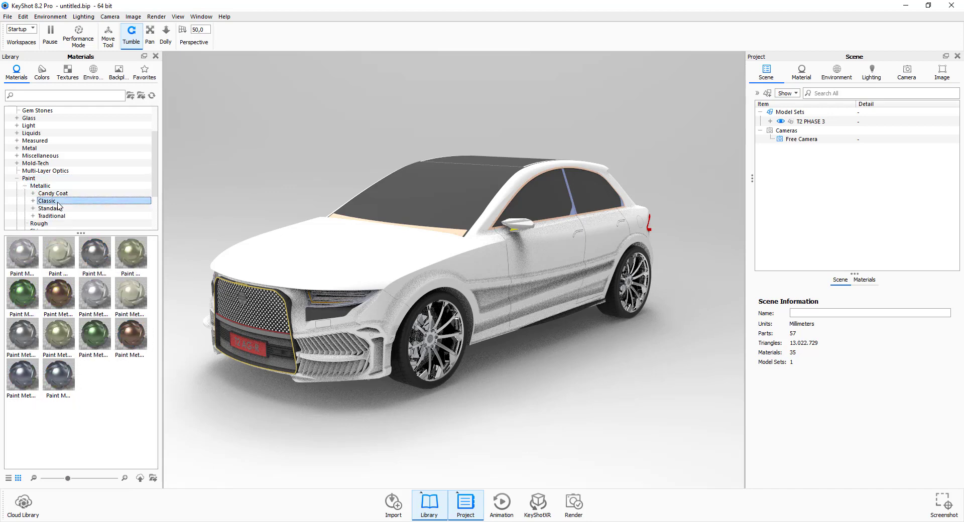
left_click(58, 195)
left_click(61, 209)
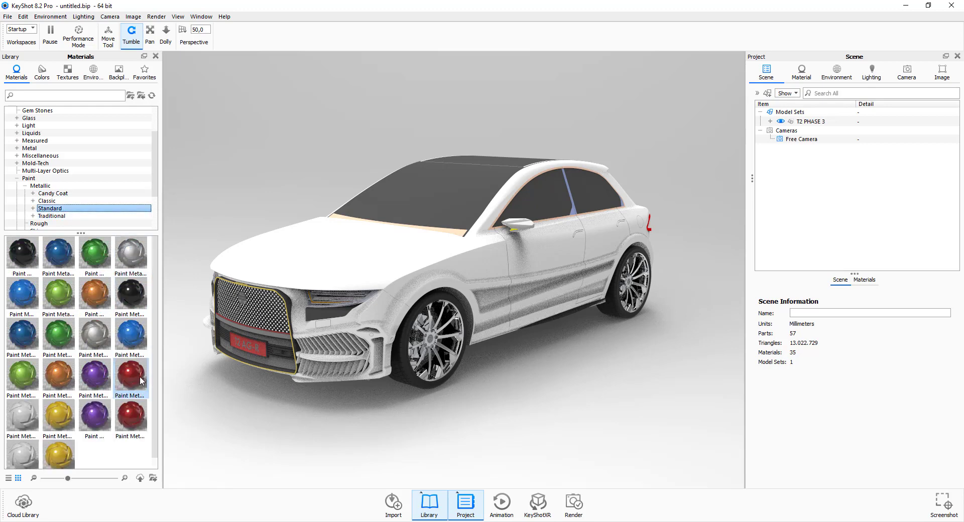
mouse_move(141, 381)
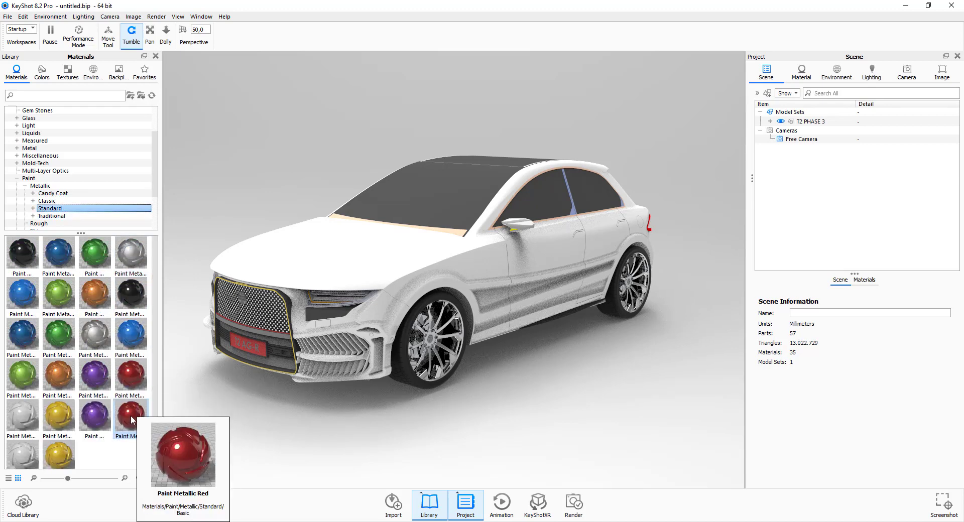
left_click_drag(131, 417, 386, 269)
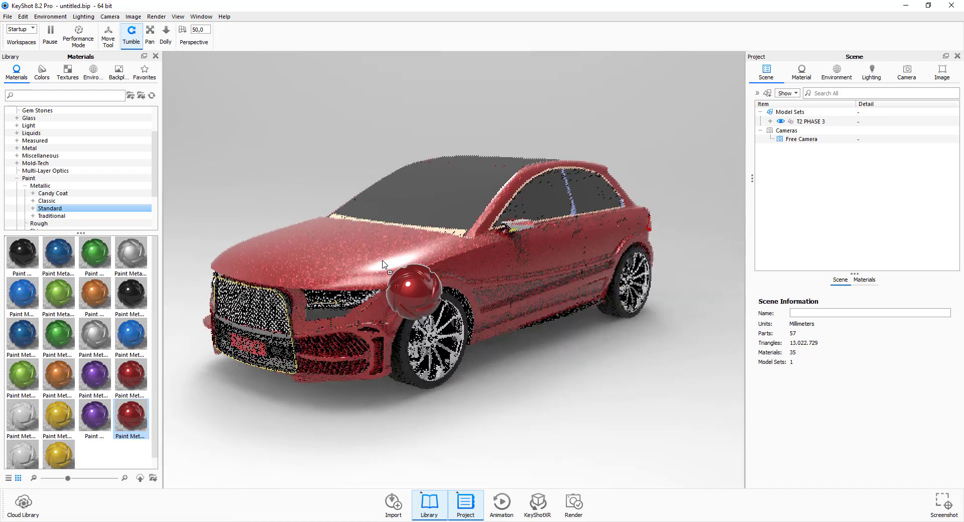
left_click_drag(135, 418, 524, 228)
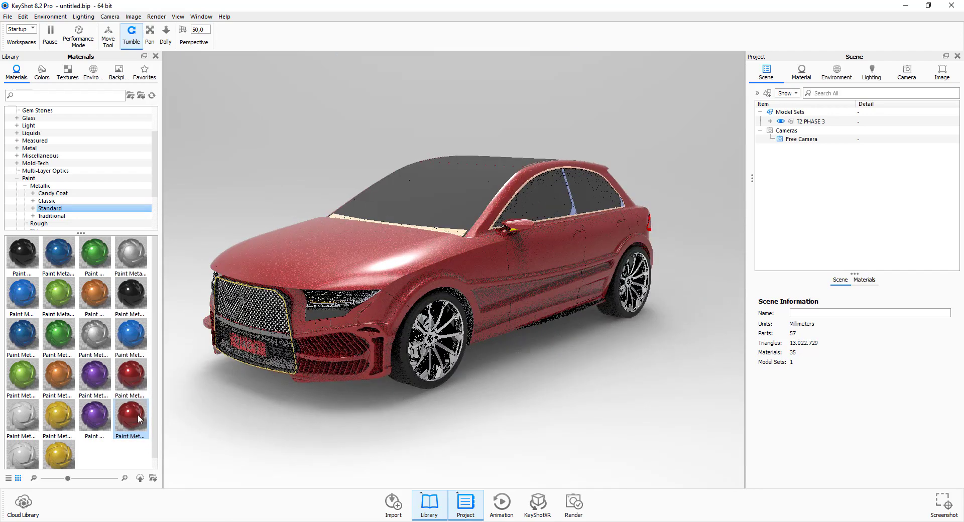
mouse_move(137, 415)
left_mouse_down()
mouse_move(544, 254)
mouse_move(511, 230)
left_mouse_up()
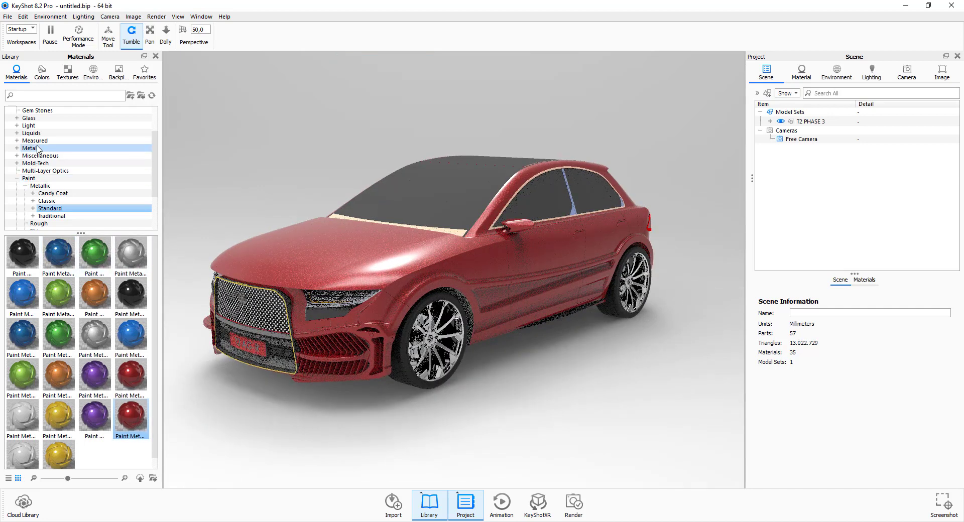
- Copy the front tire's black plastic material and paste it unlinked onto the wheel arch part of BASE2
right_click(443, 300)
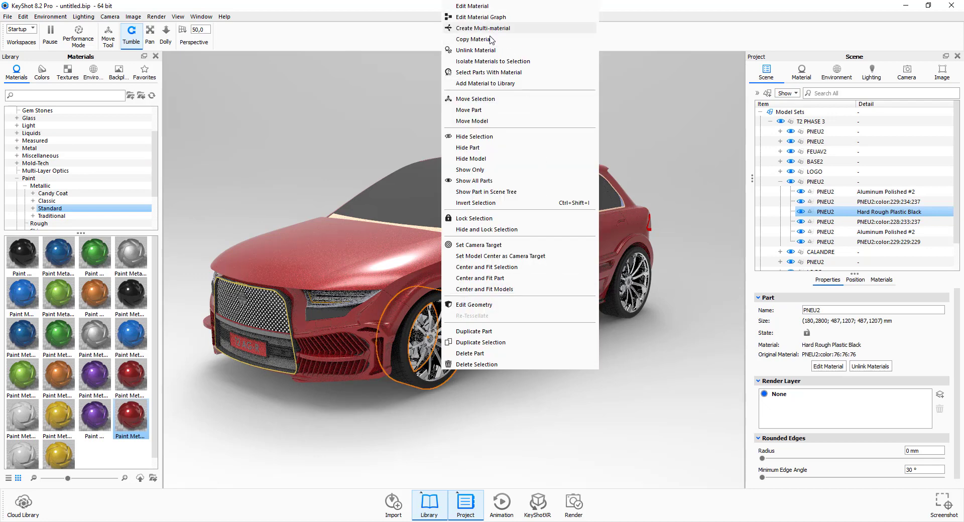
left_click(488, 39)
right_click(467, 304)
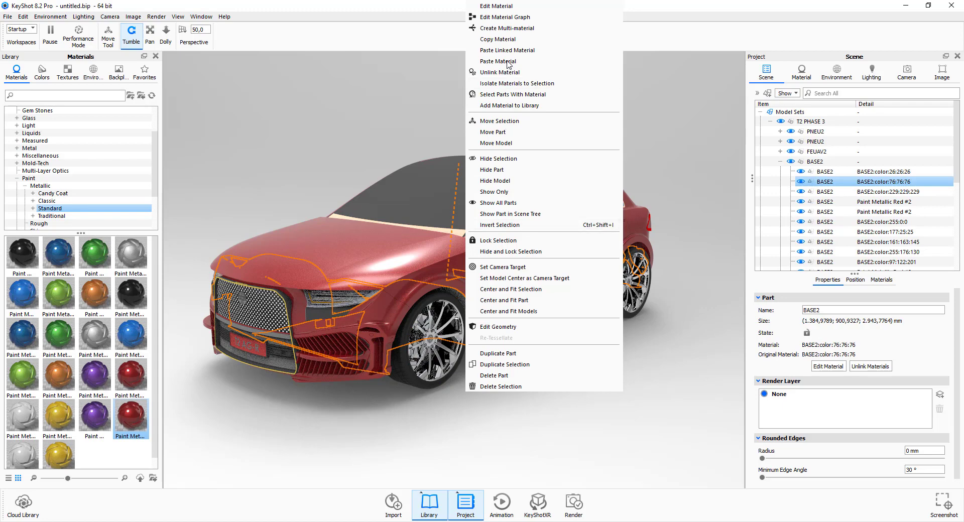
left_click(497, 62)
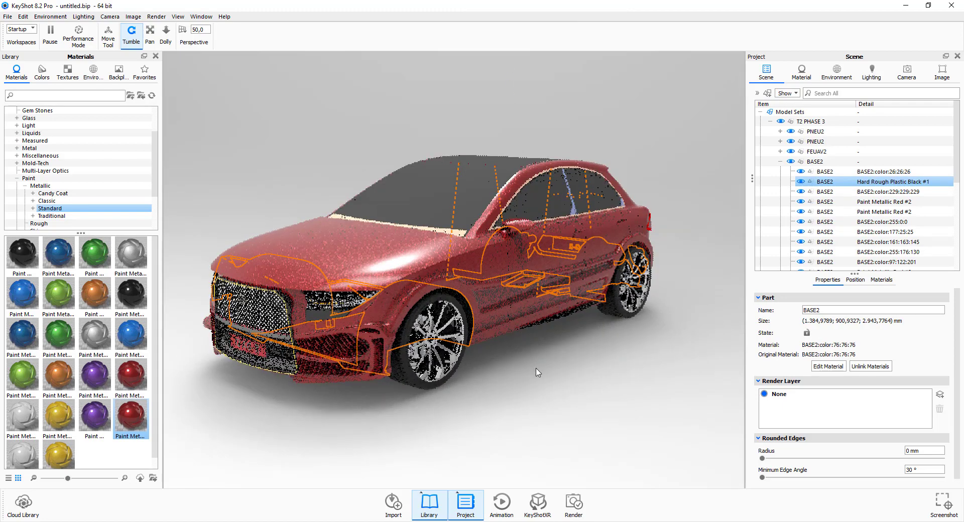
left_click(258, 155)
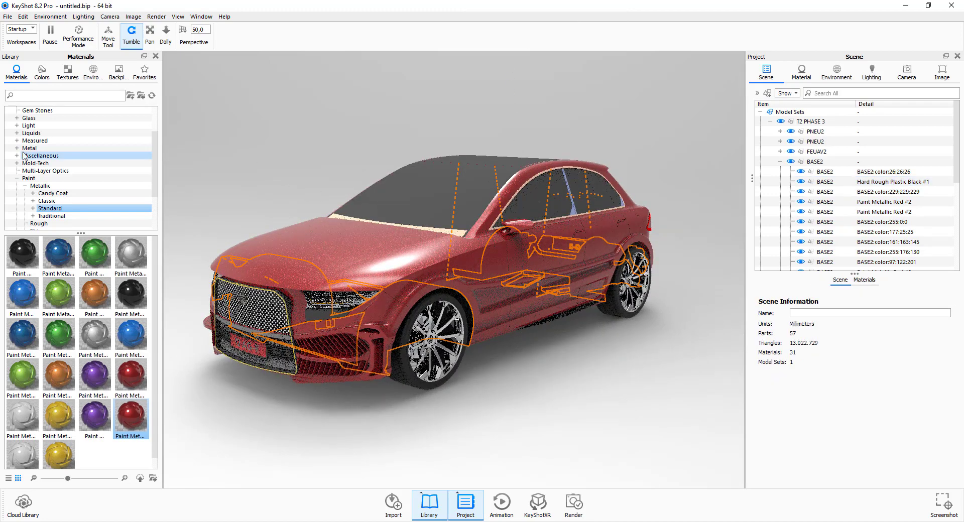
- Apply Glass Basic Black from the basic glass materials to the car's windshield and windows
left_click(28, 118)
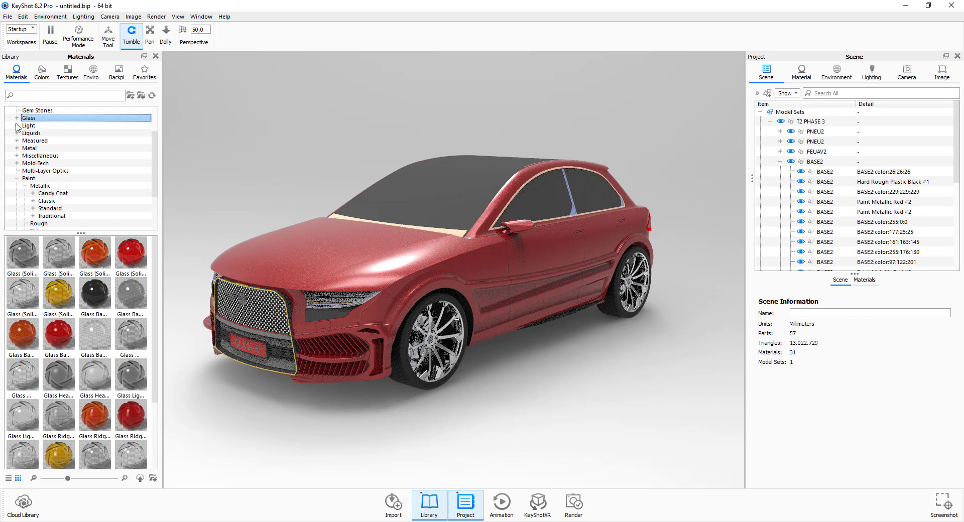
double_click(29, 119)
left_click(34, 128)
left_click_drag(22, 253, 475, 191)
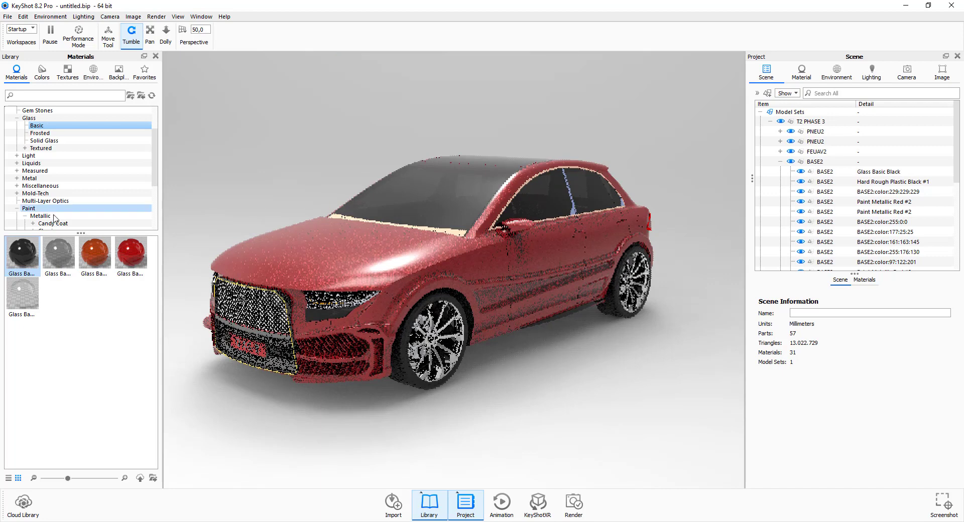
- Copy the windshield's Glass Basic Black material and paste it unlinked onto the beige trim around the windshield and side windows
right_click(430, 206)
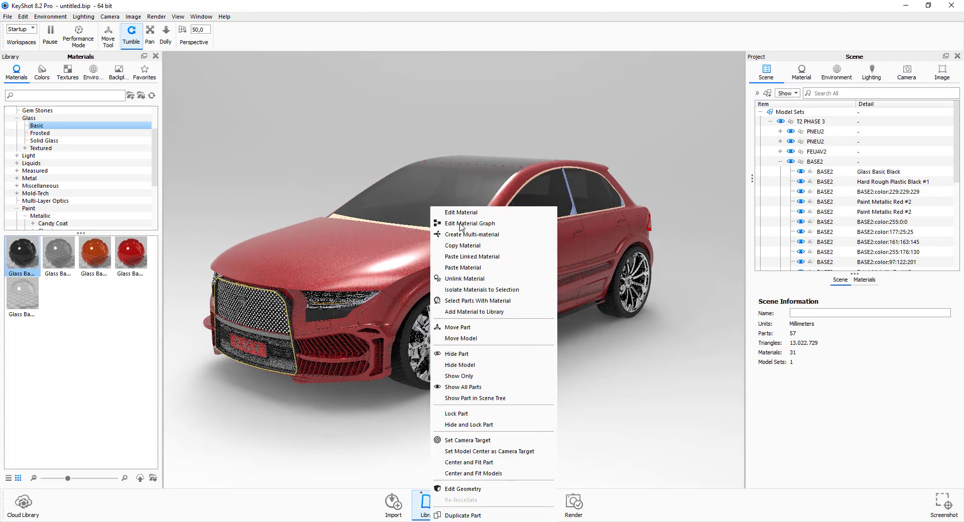
left_click(463, 244)
left_click(453, 235)
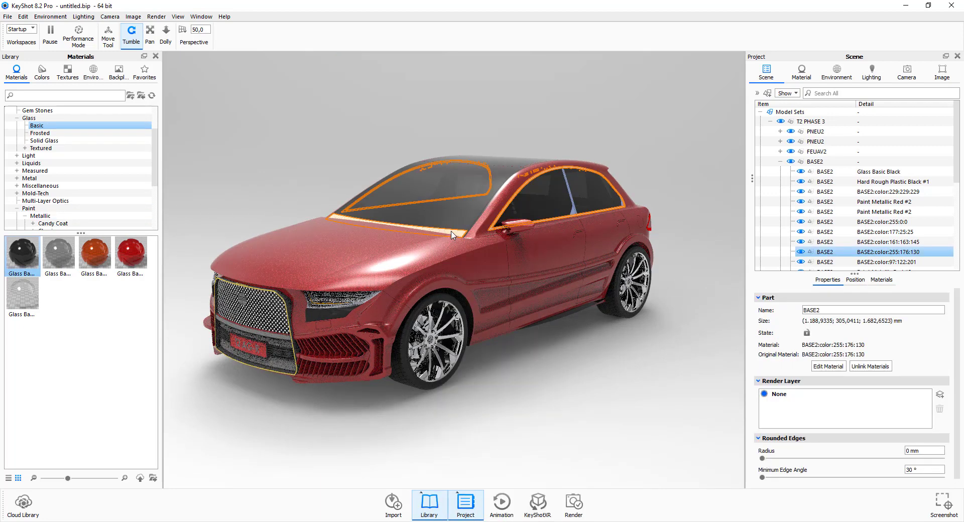
right_click(452, 235)
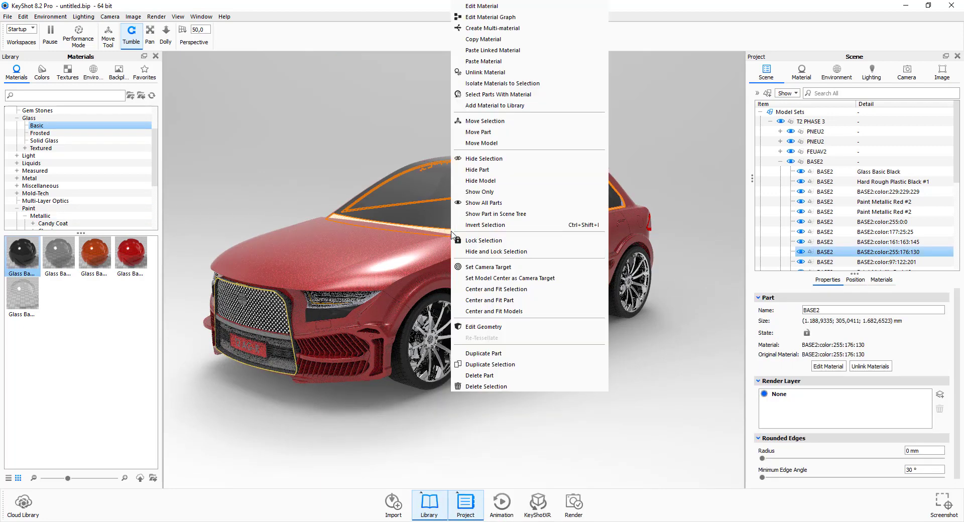
left_click(518, 61)
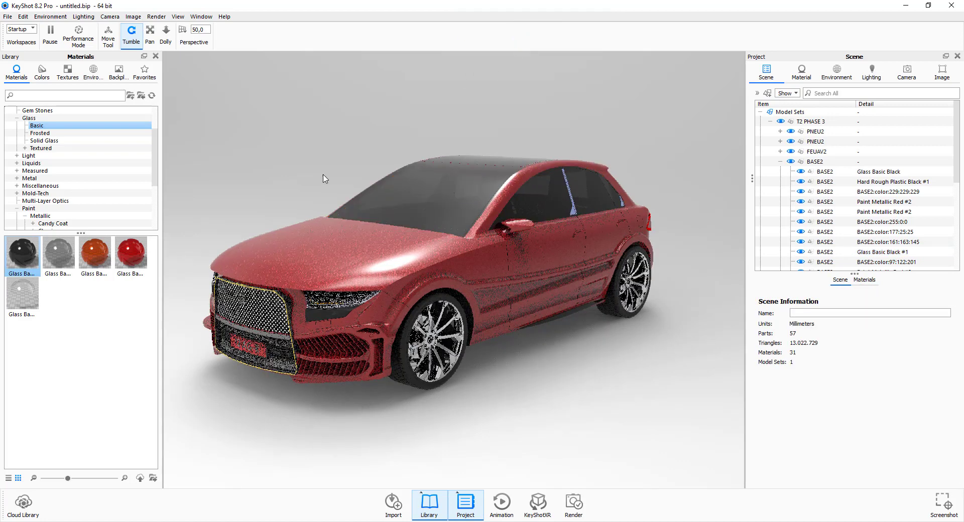
- Copy the body's Paint Metallic Red material and paste it unlinked onto the blue pillar part between the side windows
left_click(563, 225)
right_click(563, 225)
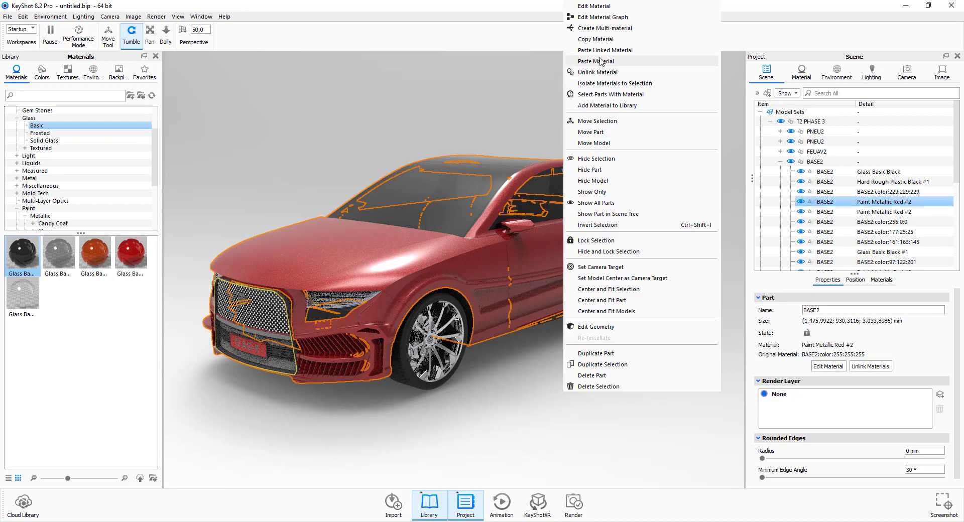
left_click(597, 39)
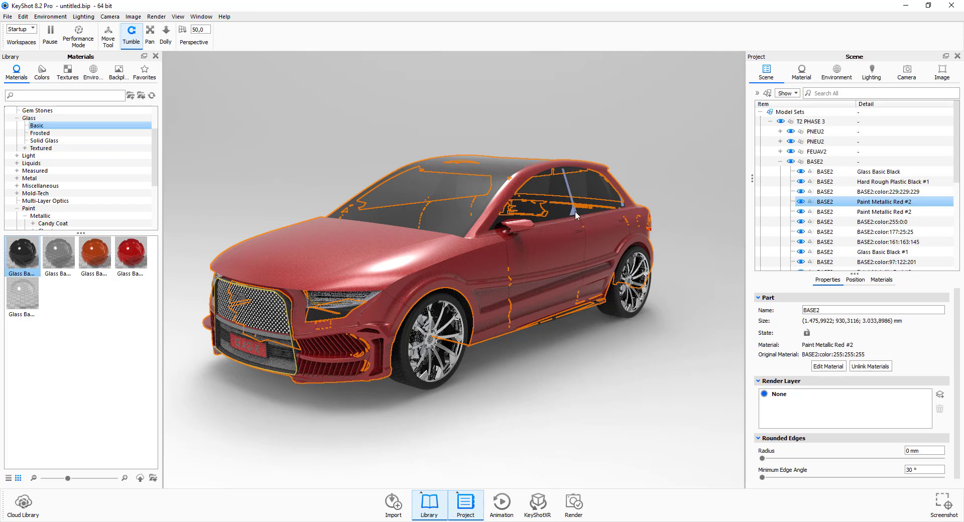
left_click(574, 210)
right_click(574, 211)
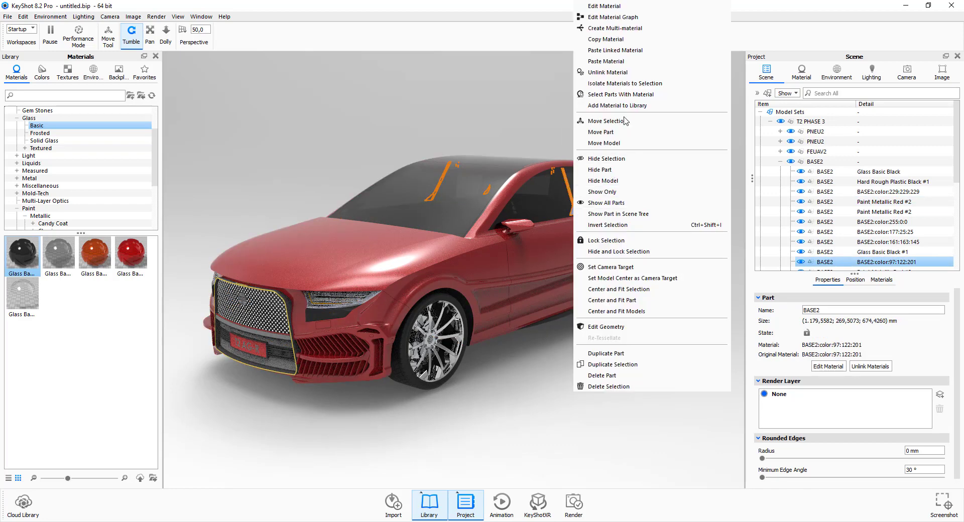
left_click(606, 61)
left_click(625, 131)
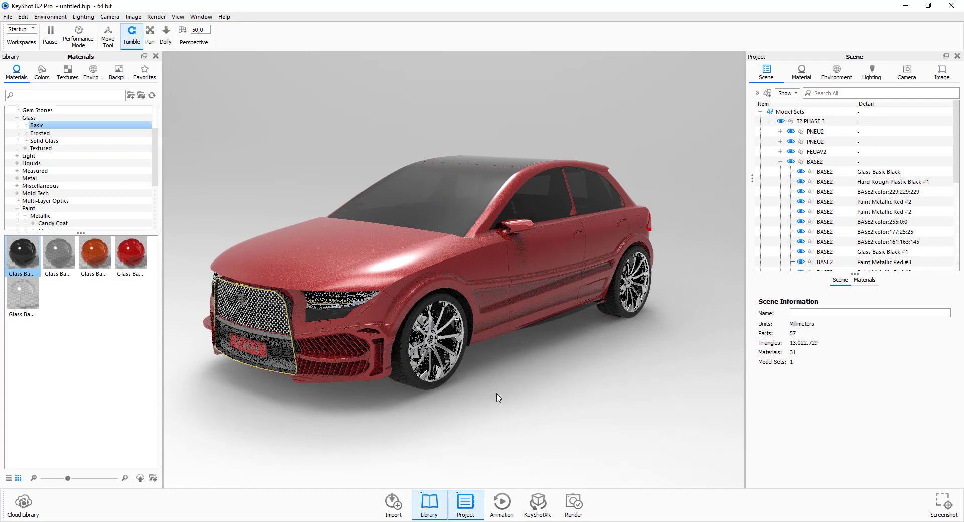
- Copy the wheel arch's Hard Rough Plastic Black material and paste it unlinked onto the lower grille part around the license plate
left_click_drag(499, 397, 527, 299)
left_click(526, 290)
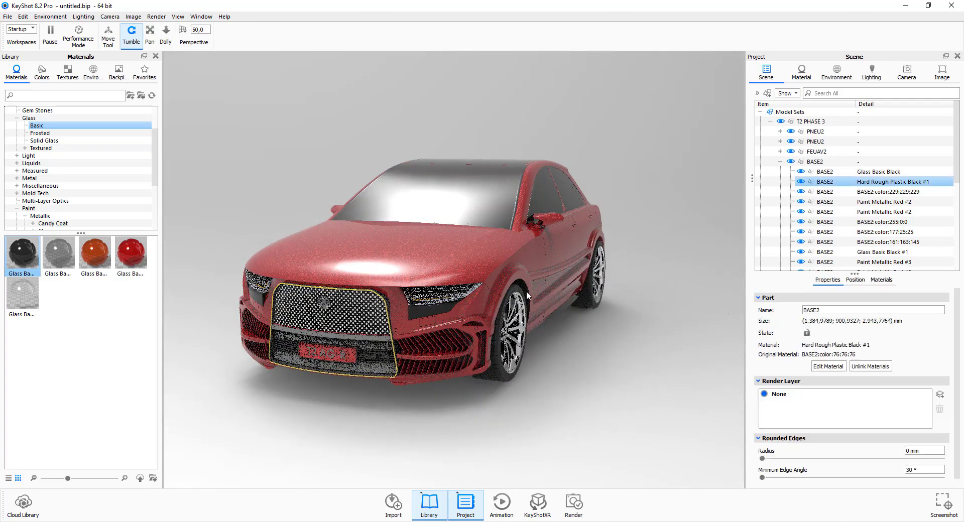
right_click(526, 291)
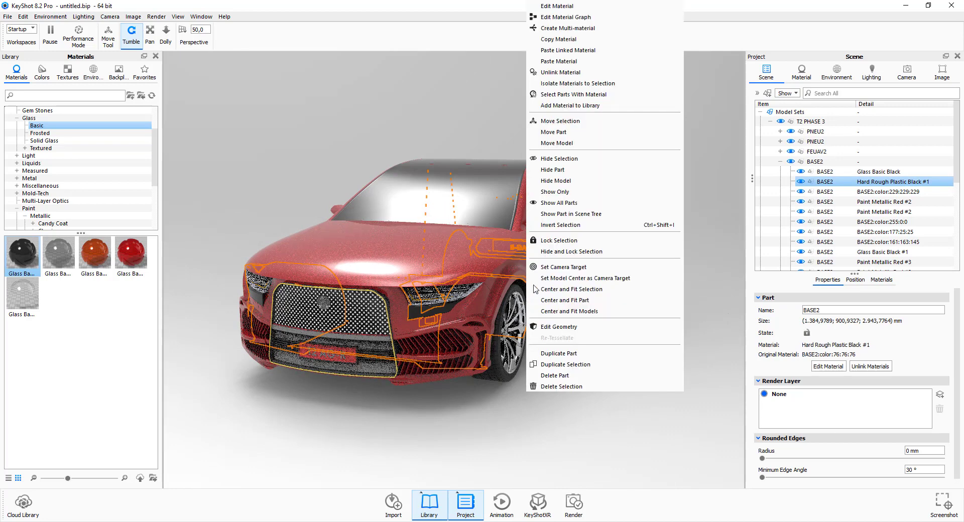
left_click(560, 40)
left_click(380, 343)
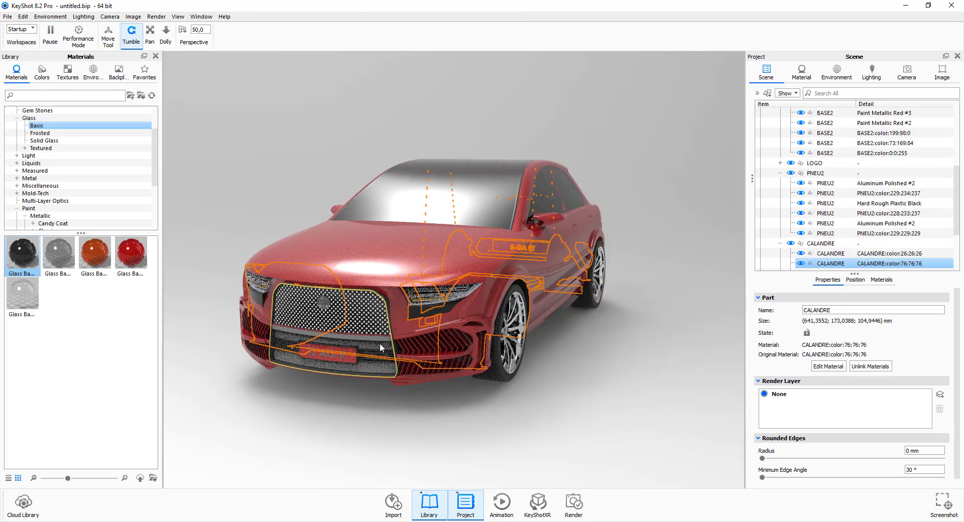
right_click(380, 343)
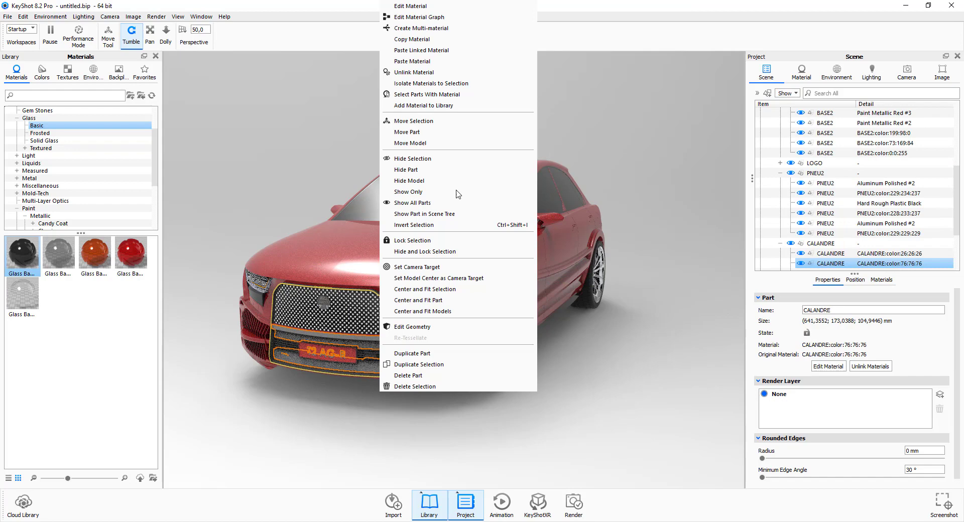
left_click(452, 61)
left_click(264, 162)
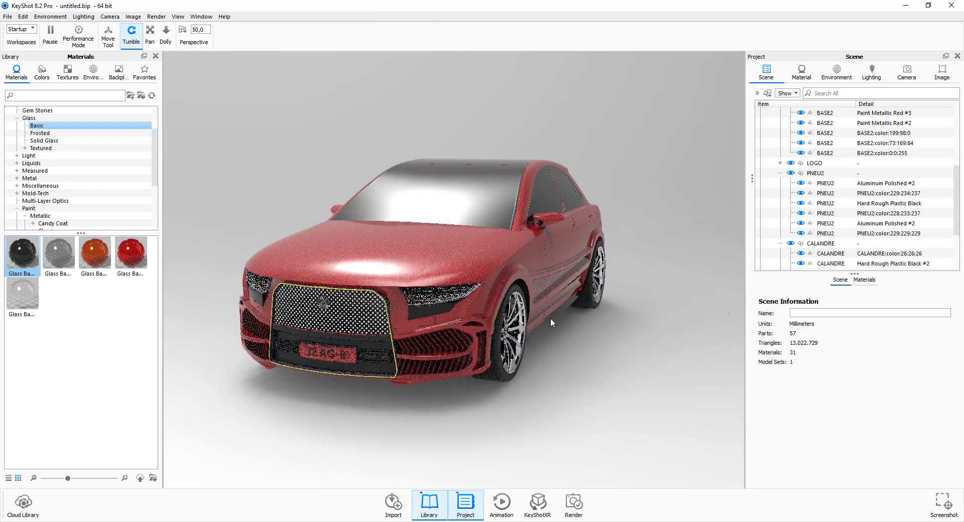
- Apply the Aversis_Industrial-loading-bay_3k outdoor environment to the scene
left_click_drag(596, 351, 573, 368)
scroll(554, 356, "up", 2)
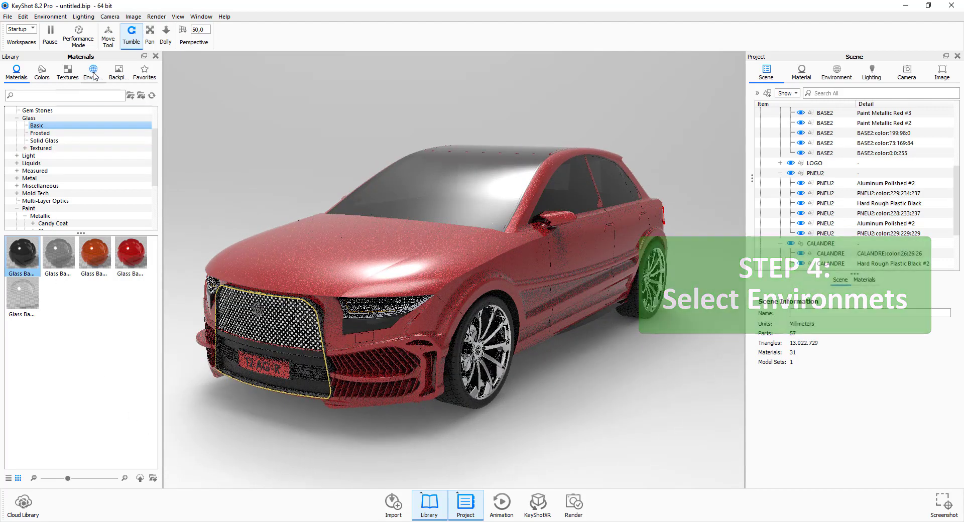
left_click(93, 72)
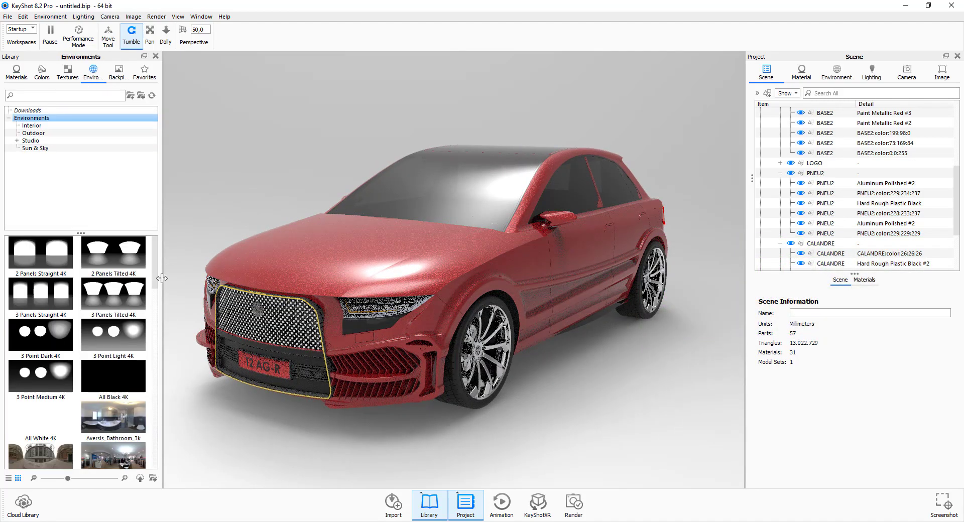
left_click(33, 133)
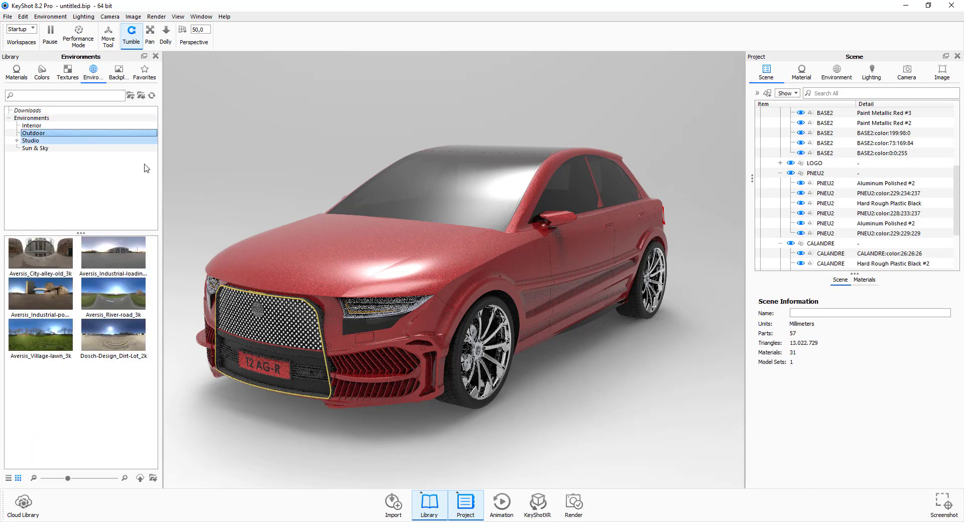
left_click_drag(142, 254, 259, 152)
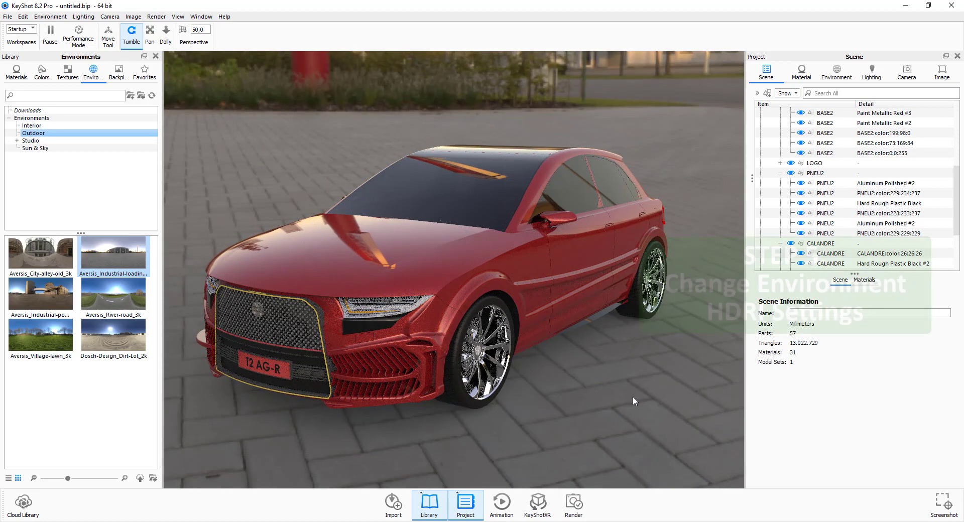
- Try the Color and Gradient backgrounds for the environment in the HDRI Editor, and set it to Sun & Sky
left_click(837, 73)
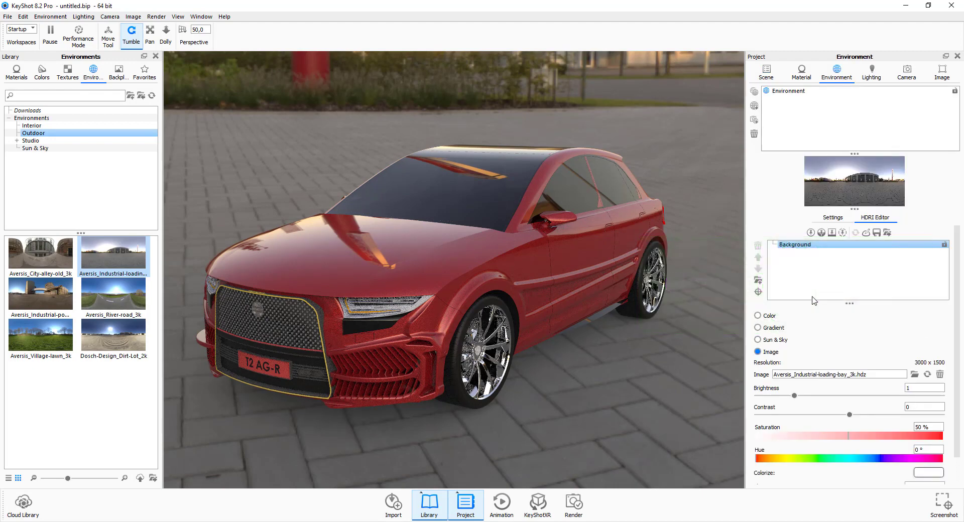
scroll(819, 303, "down", 2)
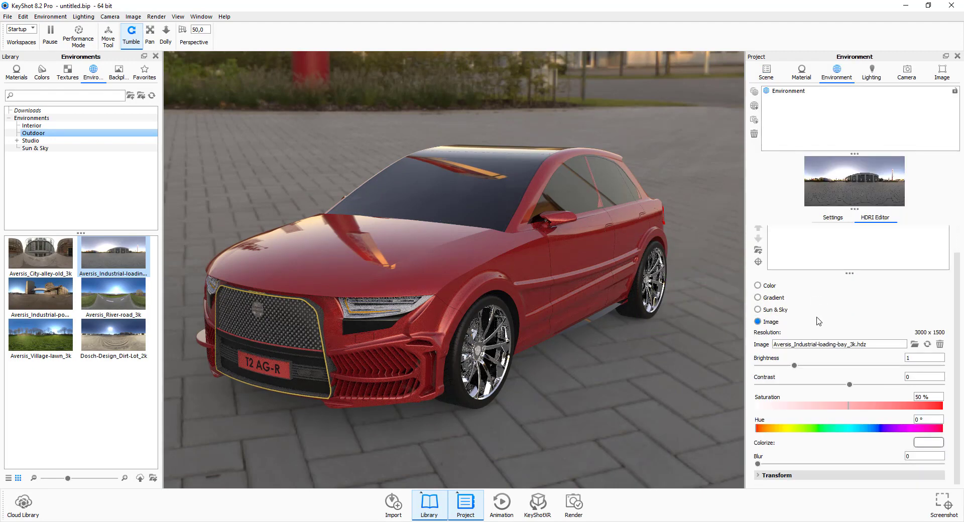
scroll(819, 328, "up", 2)
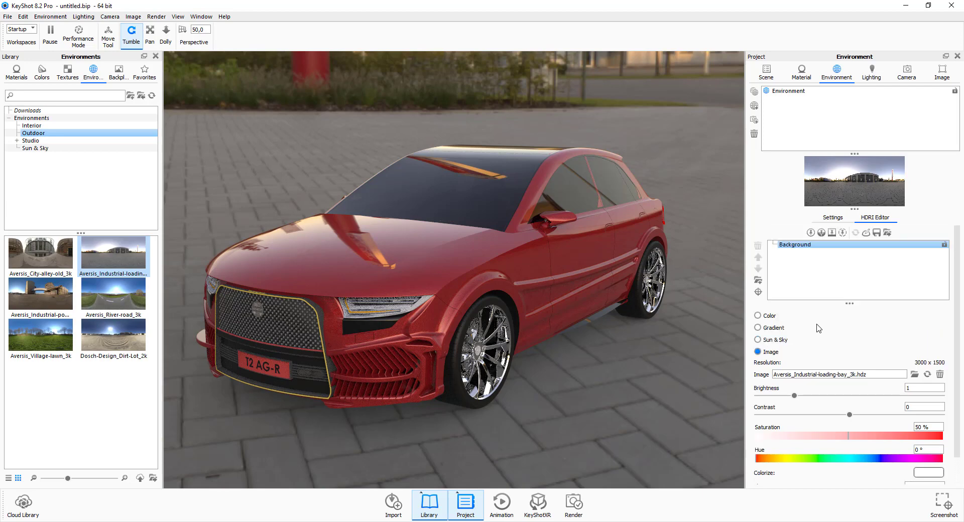
left_click(767, 318)
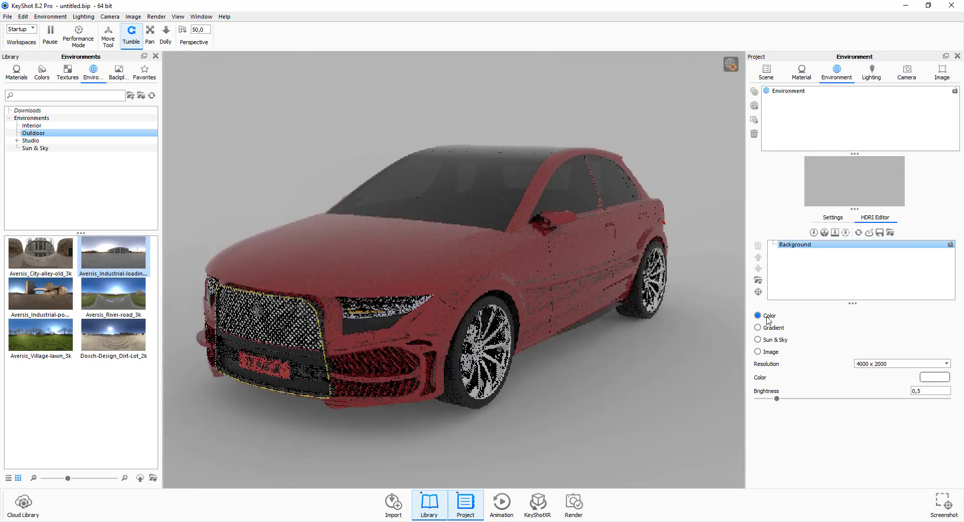
left_click(768, 328)
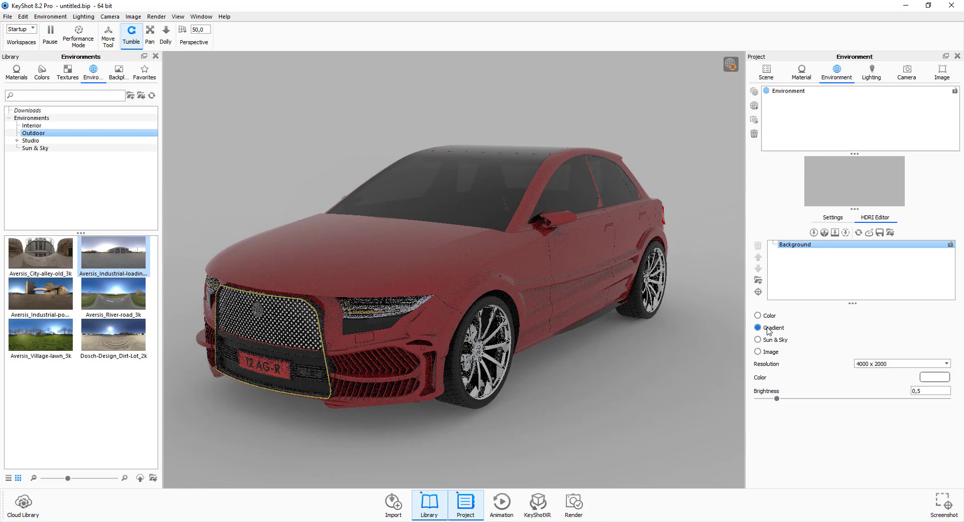
left_click(768, 341)
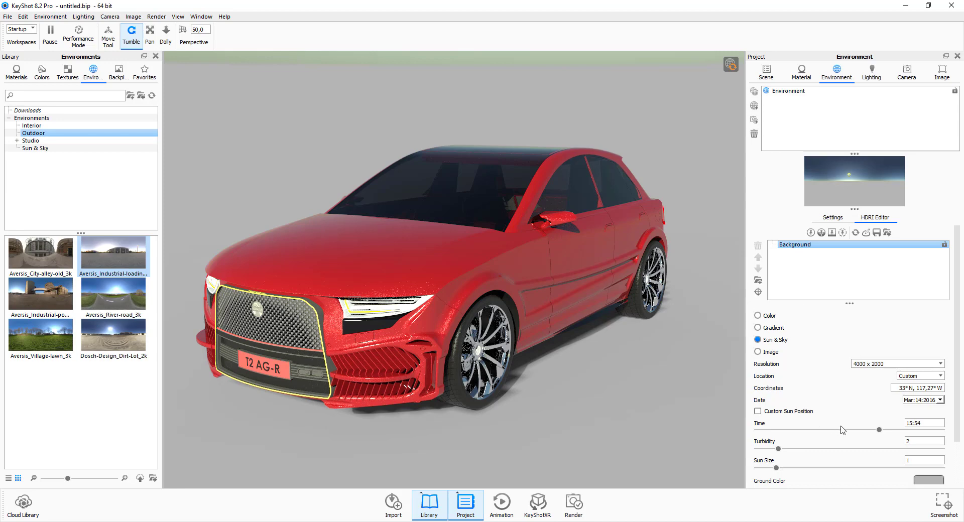
- Set the Sun & Sky environment's contrast to -0,044
scroll(814, 467, "down", 5)
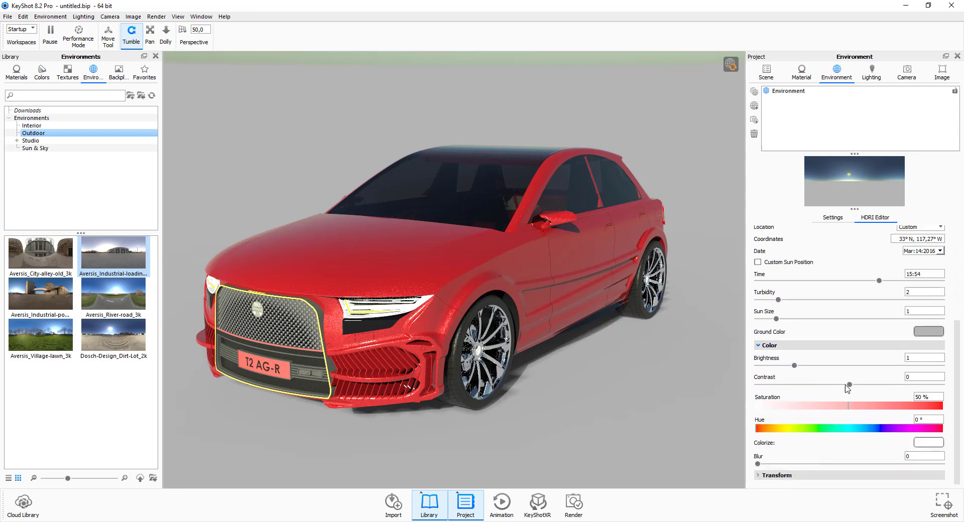
left_click_drag(821, 385, 833, 385)
left_click_drag(834, 385, 845, 384)
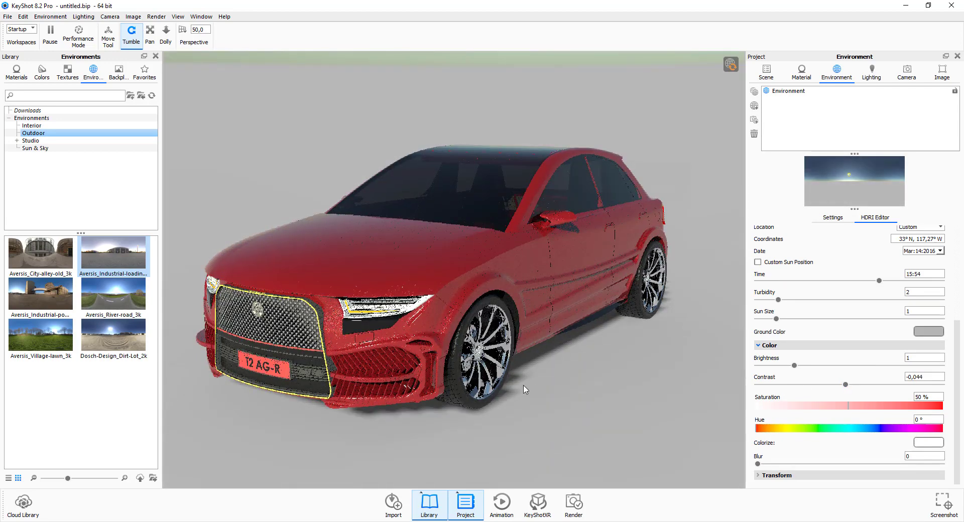
- Examine the car's front and side up close under the Sun & Sky lighting from a lower viewpoint
left_click_drag(523, 389, 542, 374)
scroll(565, 380, "down", 1)
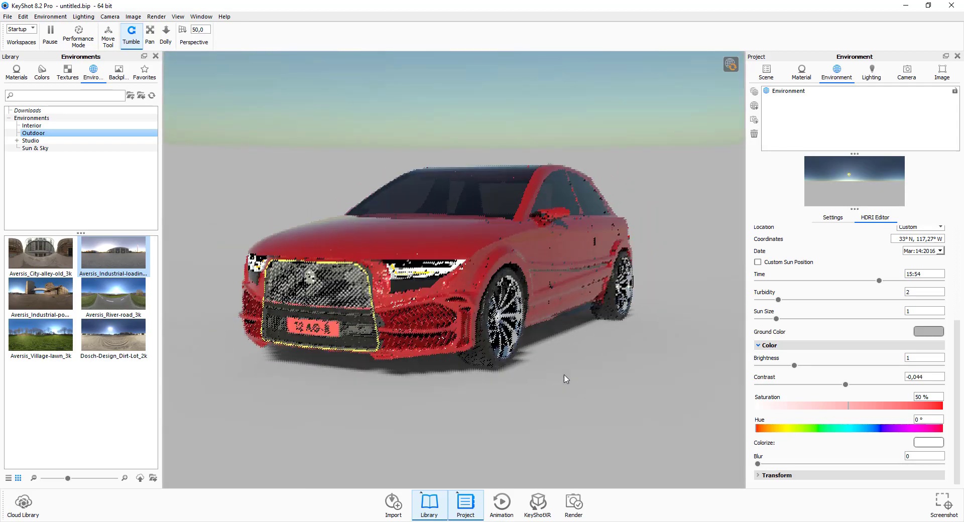
scroll(566, 380, "up", 3)
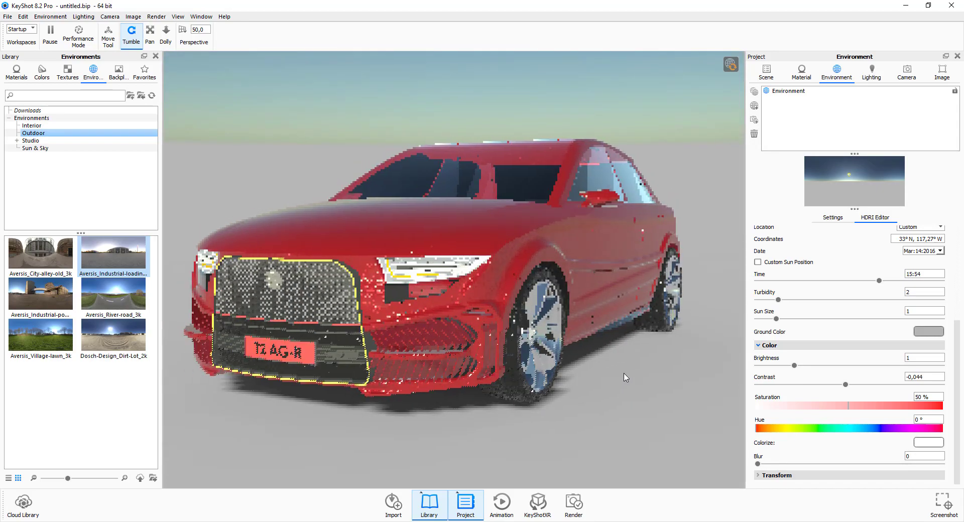
scroll(624, 379, "up", 3)
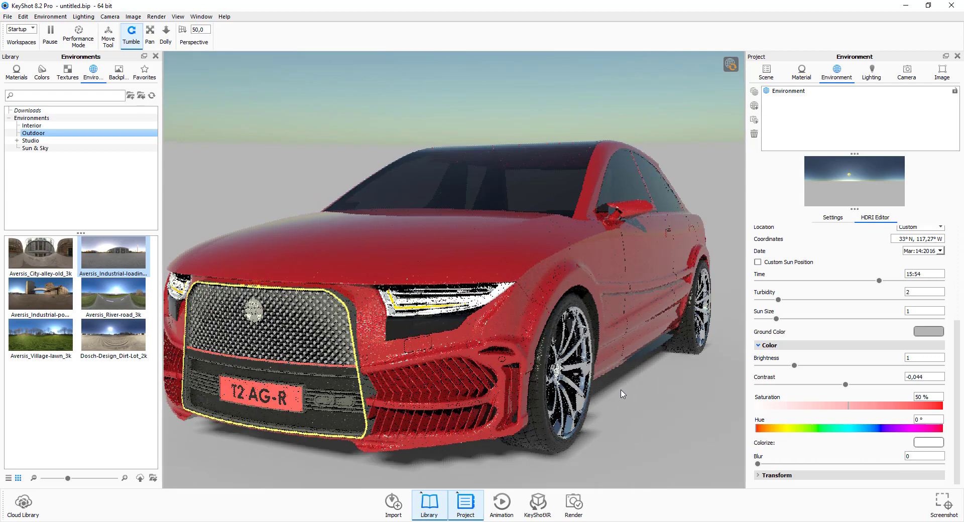
scroll(624, 392, "down", 1)
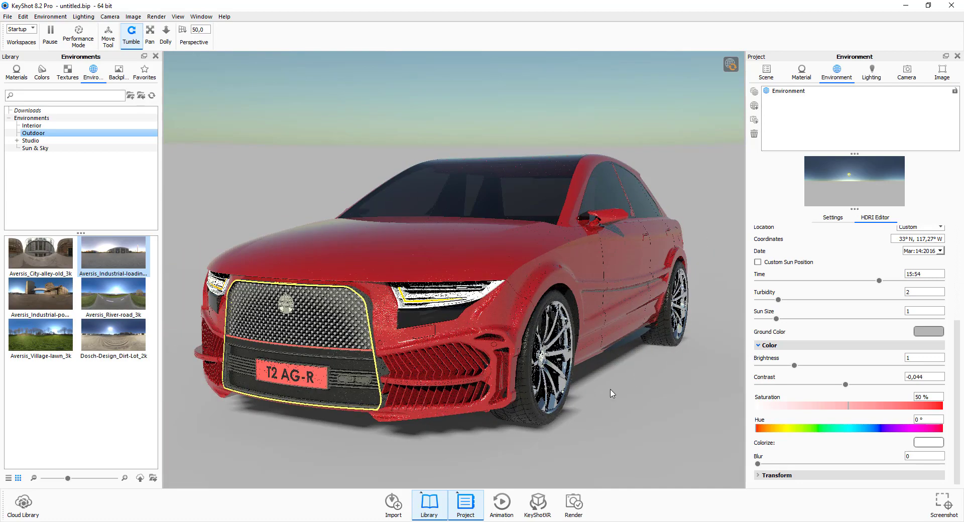
left_click_drag(602, 393, 585, 385)
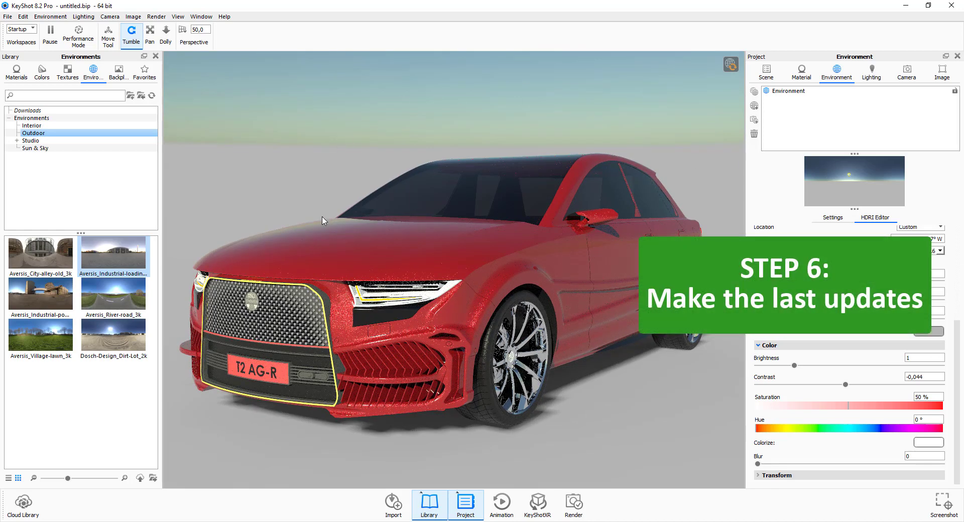
- Copy the Aluminum Polished material from the PNEU2 rim part and paste it unlinked onto the CALANDRE lower grille part with Hard Rough Plastic Black
left_click(765, 69)
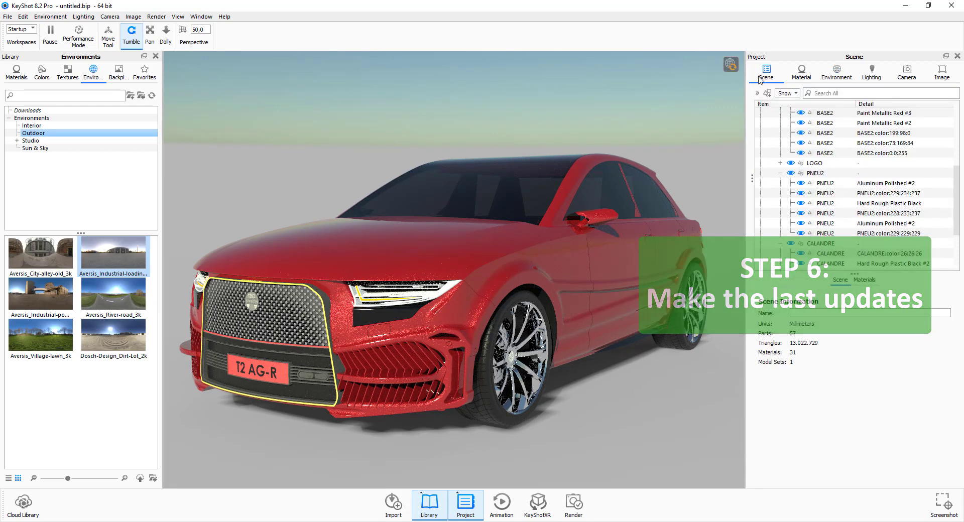
left_click(317, 297)
scroll(844, 266, "down", 1)
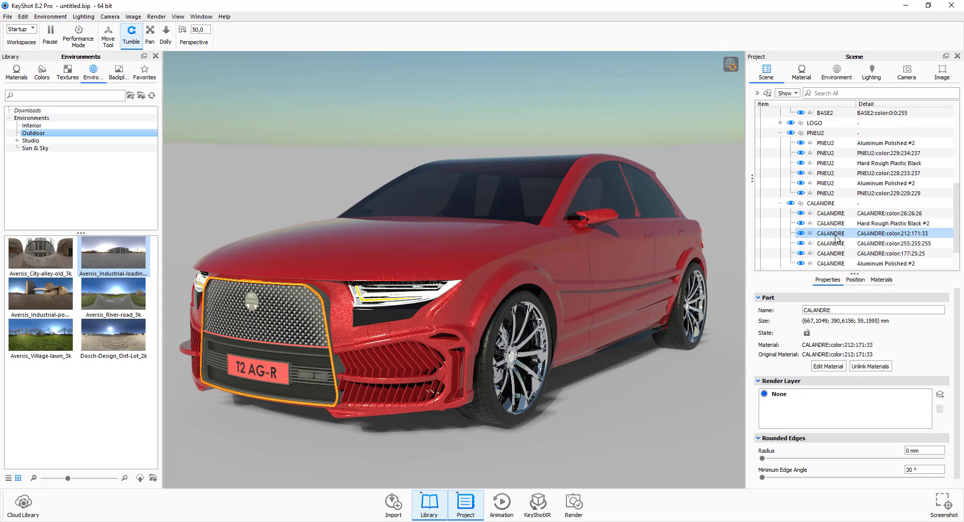
left_click(860, 183)
right_click(859, 183)
mouse_move(858, 186)
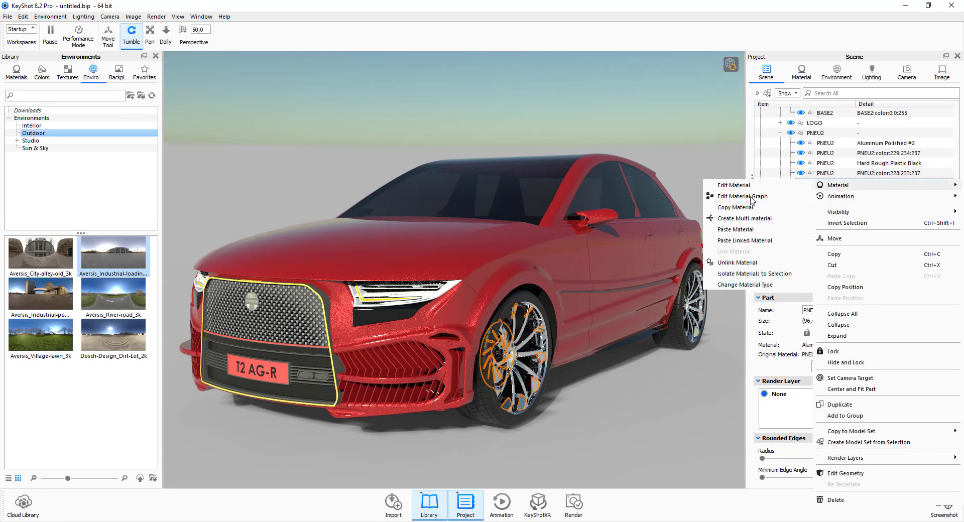
left_click(747, 208)
left_click(866, 224)
right_click(866, 226)
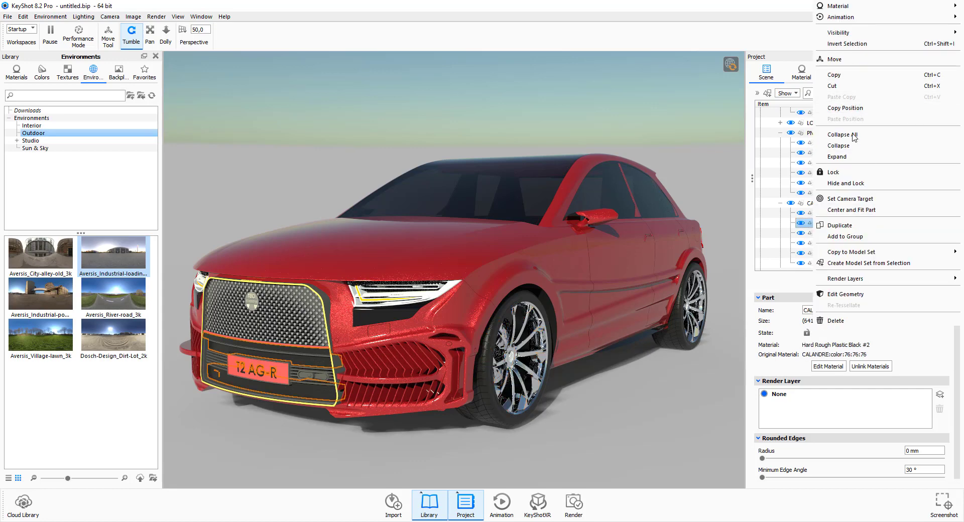
mouse_move(825, 8)
left_click(751, 50)
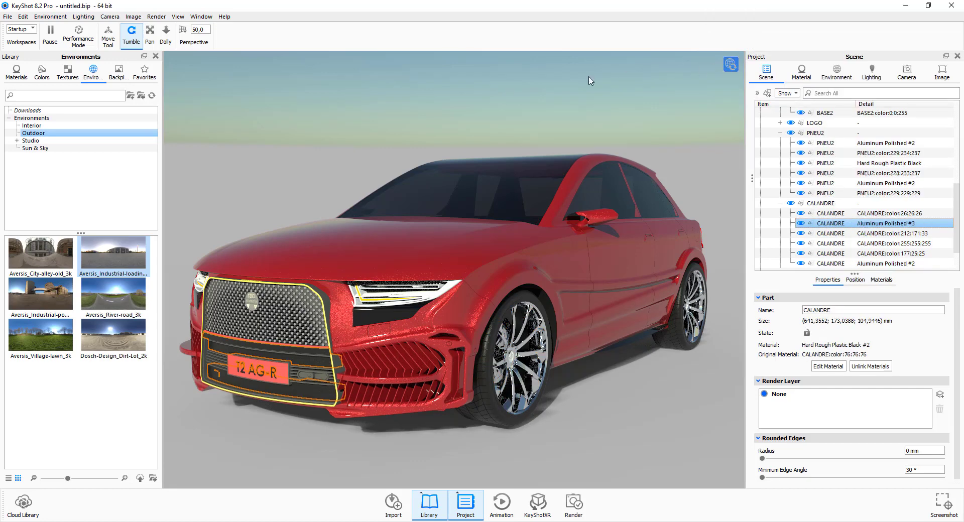
- Undo the aluminum paste on the lower grille part and copy the Aluminum Polished #2 material from the PNEU2 rim part
left_click(380, 106)
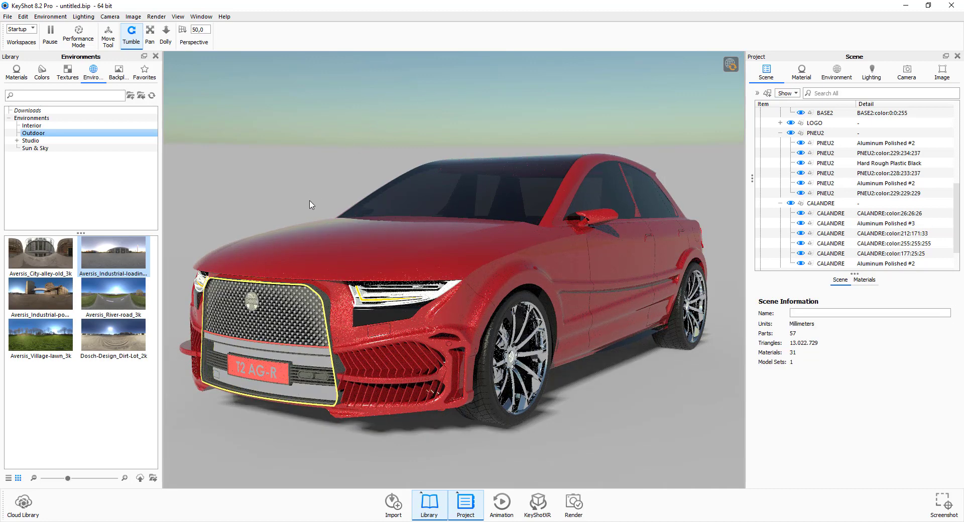
left_click(320, 301)
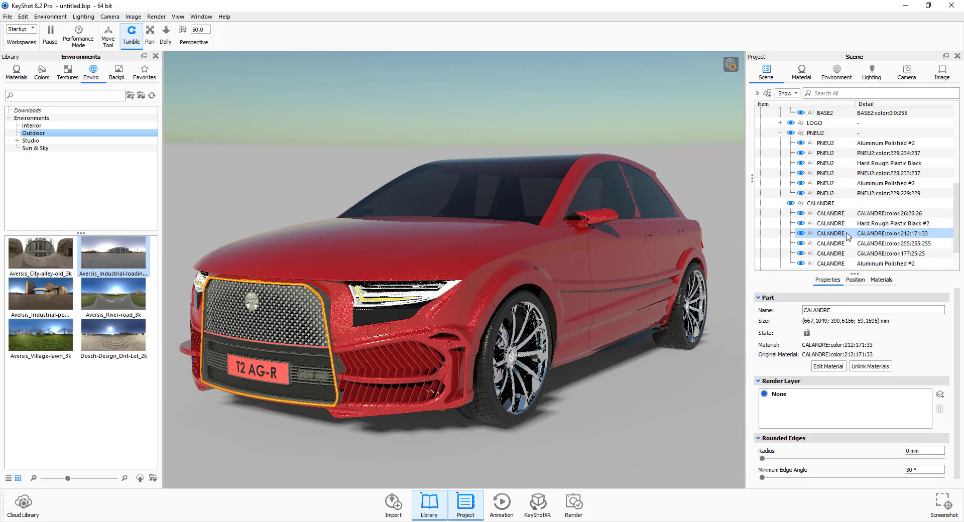
left_click(862, 184)
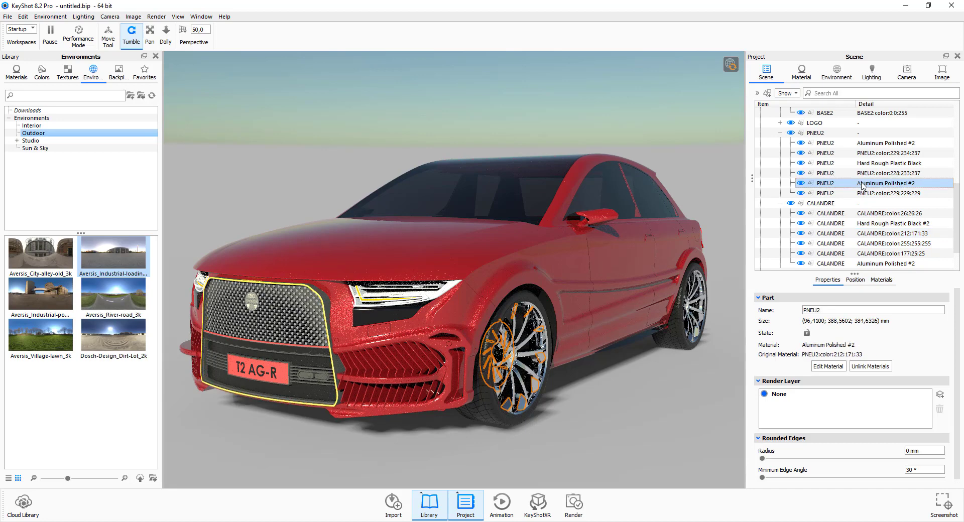
right_click(862, 184)
mouse_move(844, 188)
left_click(746, 211)
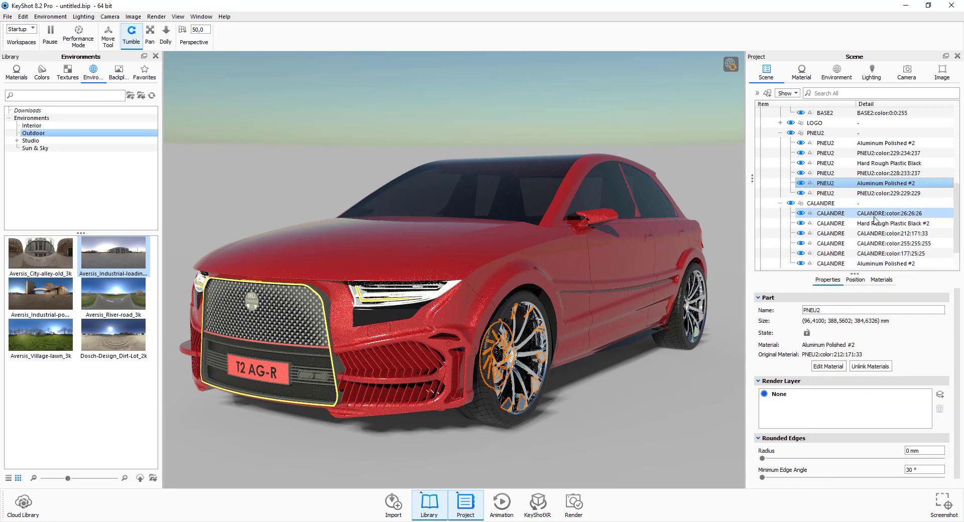
- Paste the copied aluminum material unlinked onto the CALANDRE grille frame part with material CALANDRE:color:212:171:33
left_click(878, 233)
right_click(878, 234)
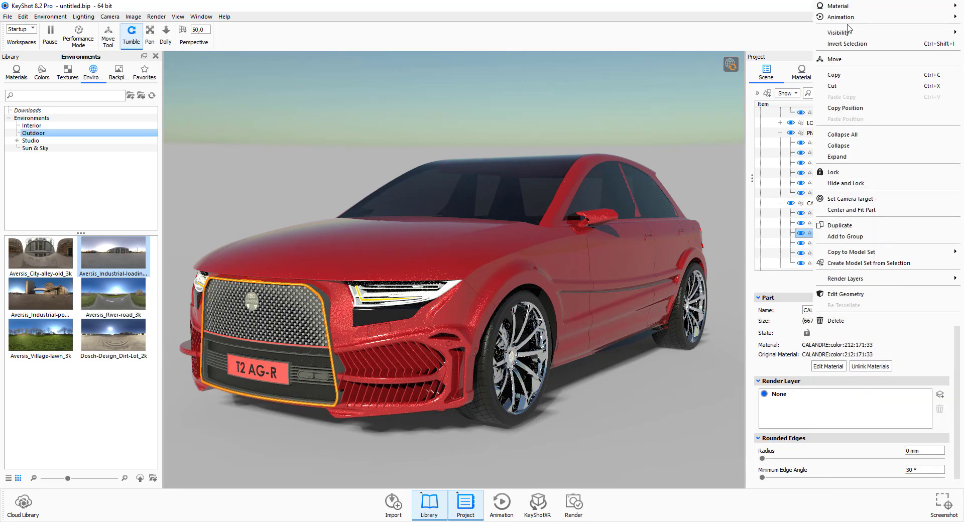
mouse_move(836, 6)
left_click(738, 54)
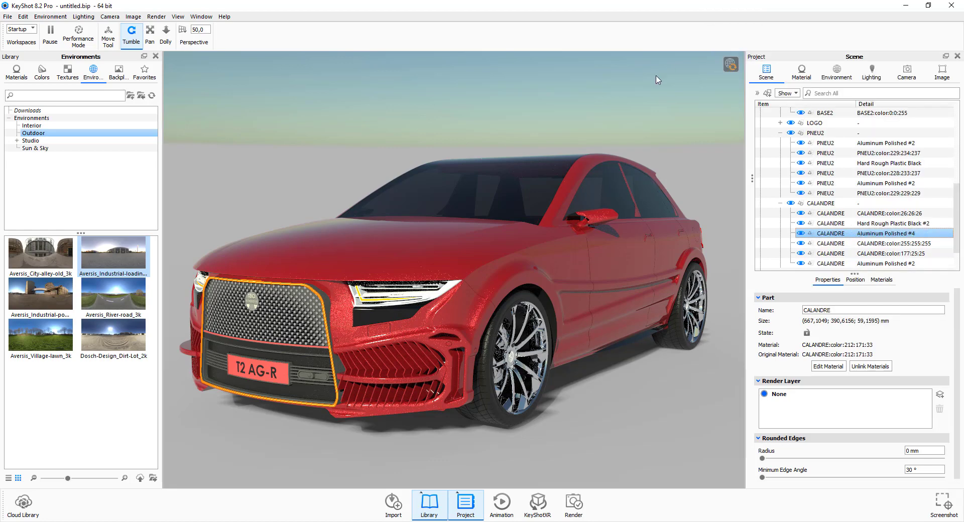
left_click(478, 120)
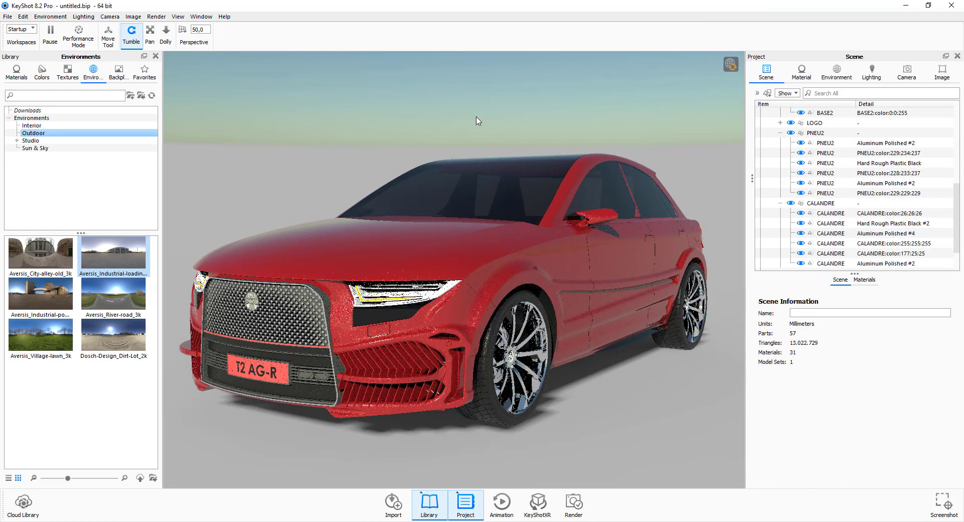
- Copy Hard Rough Plastic Black #2 from the lower grille and paste it unlinked onto the CALANDRE part with material CALANDRE:color:26:26:26
left_click(326, 303)
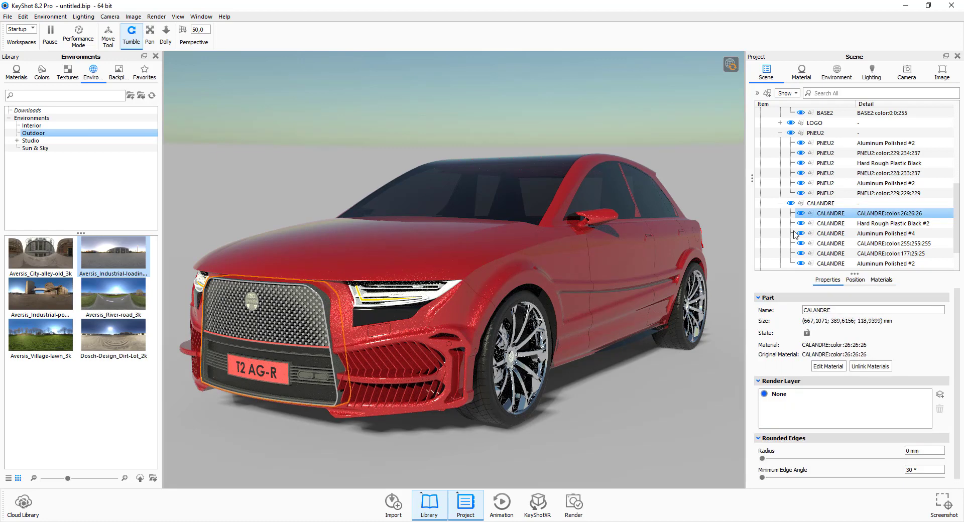
right_click(813, 223)
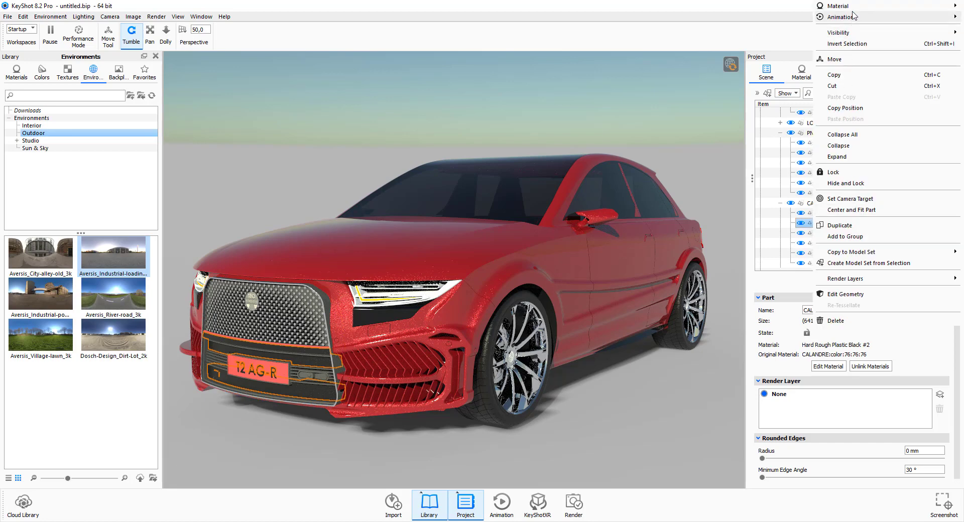
mouse_move(838, 5)
left_click(753, 31)
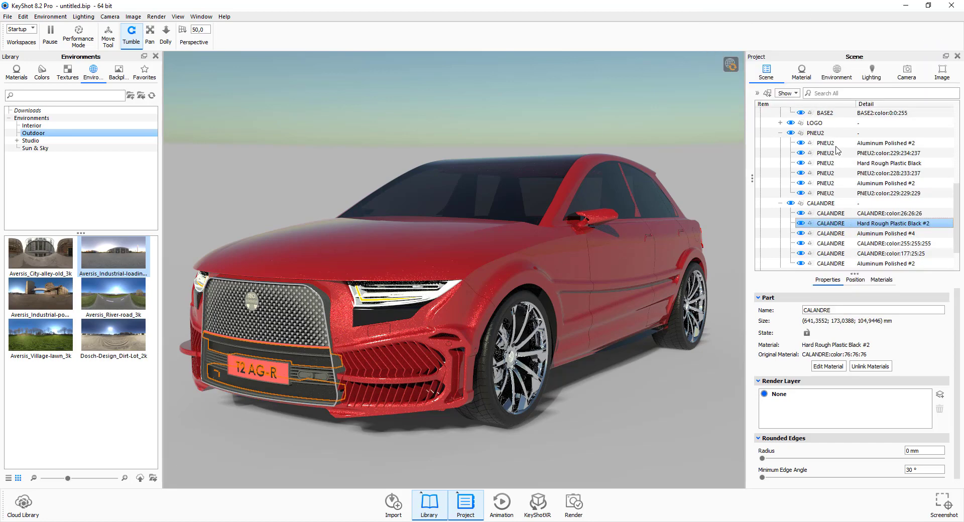
right_click(814, 214)
mouse_move(836, 218)
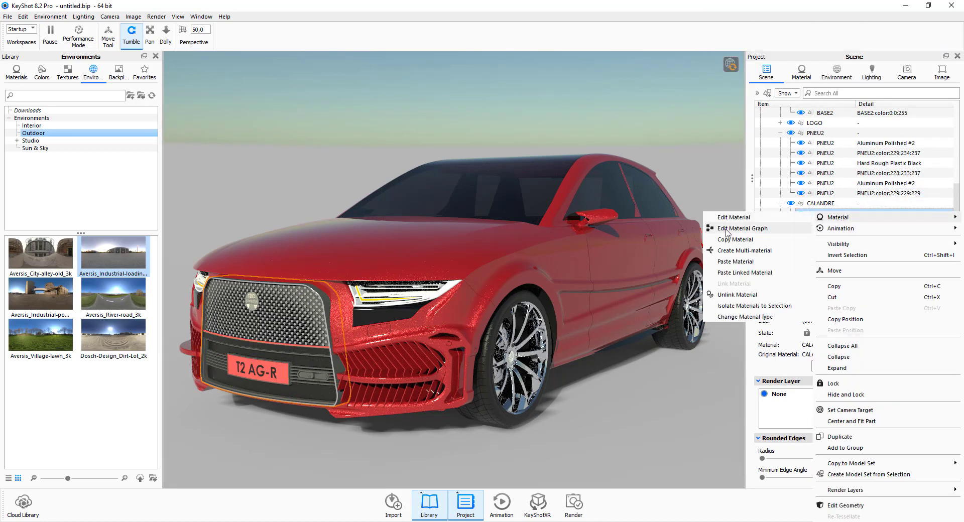
left_click(735, 262)
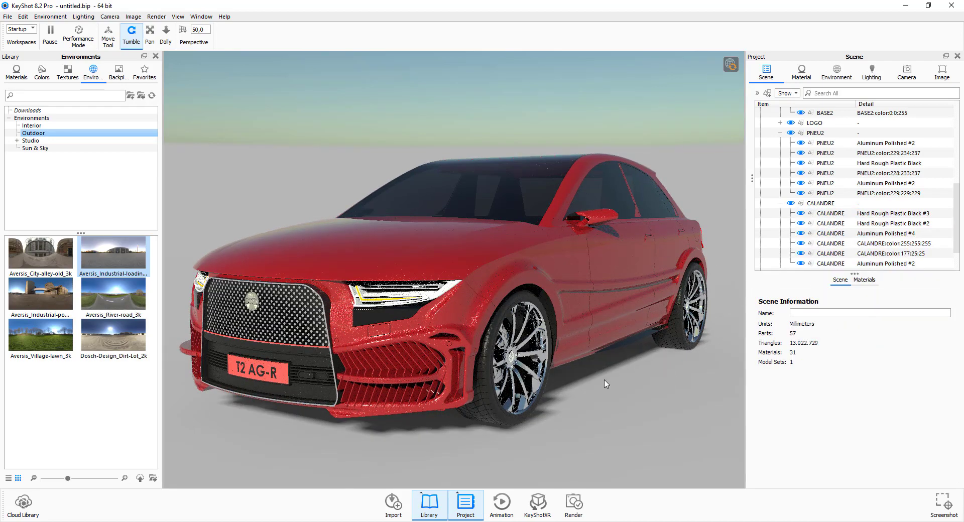
- Examine the car's grille, headlight and front wheel up close from a low front three-quarter view
left_click_drag(606, 384, 634, 379)
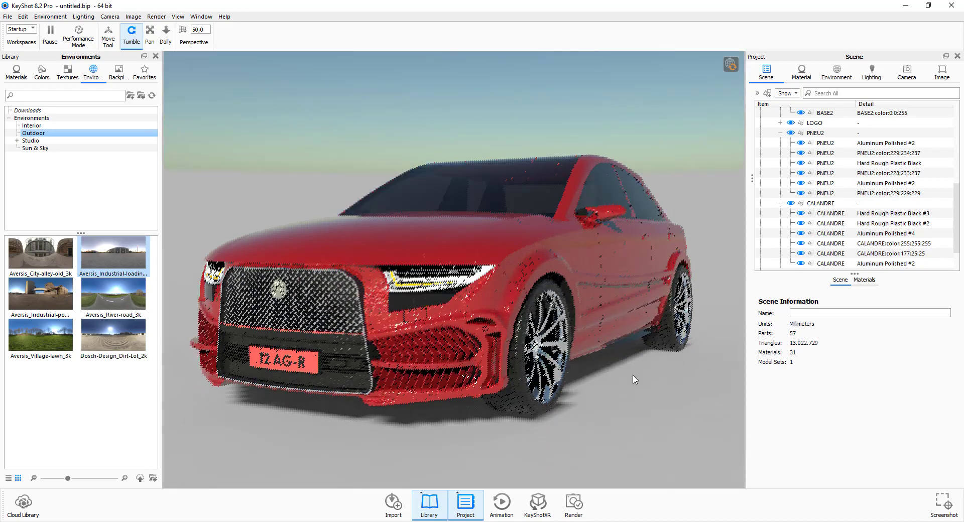
scroll(634, 382, "up", 3)
scroll(655, 405, "up", 5)
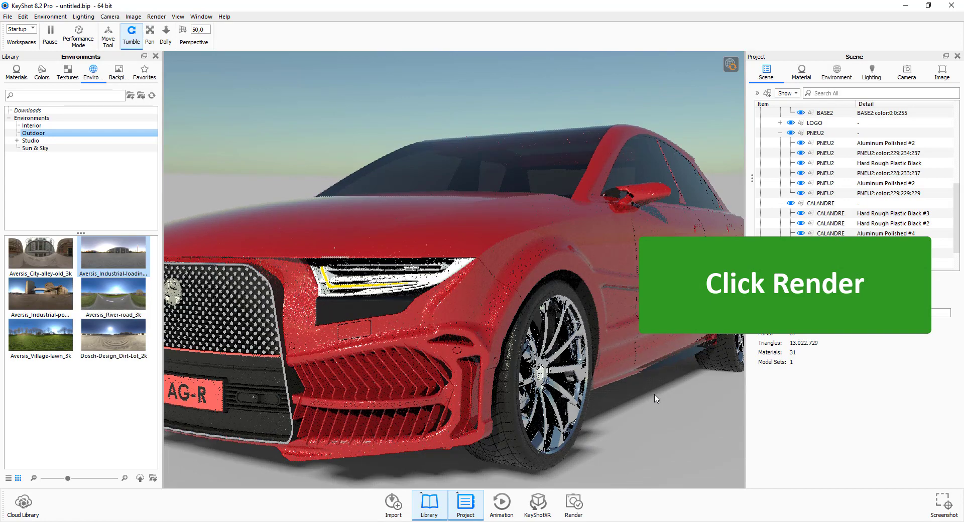
scroll(634, 389, "up", 5)
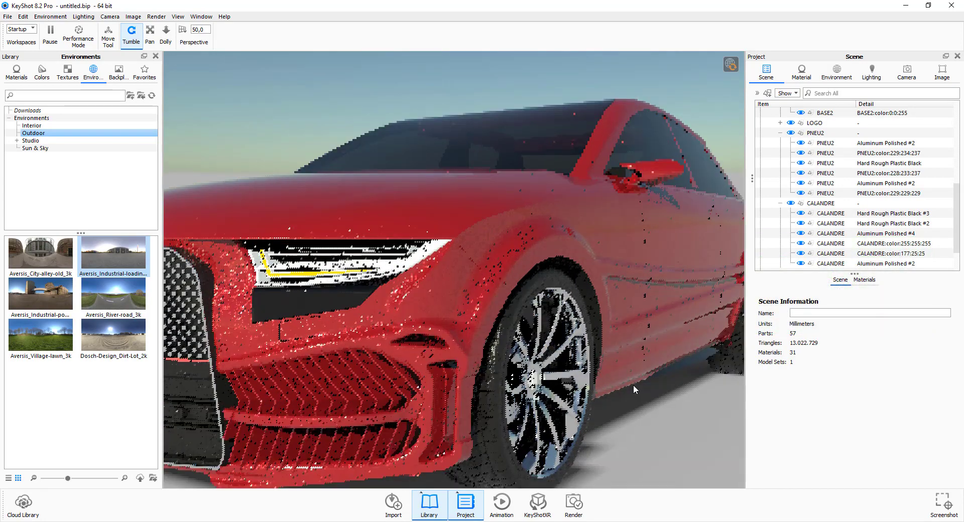
scroll(634, 388, "down", 5)
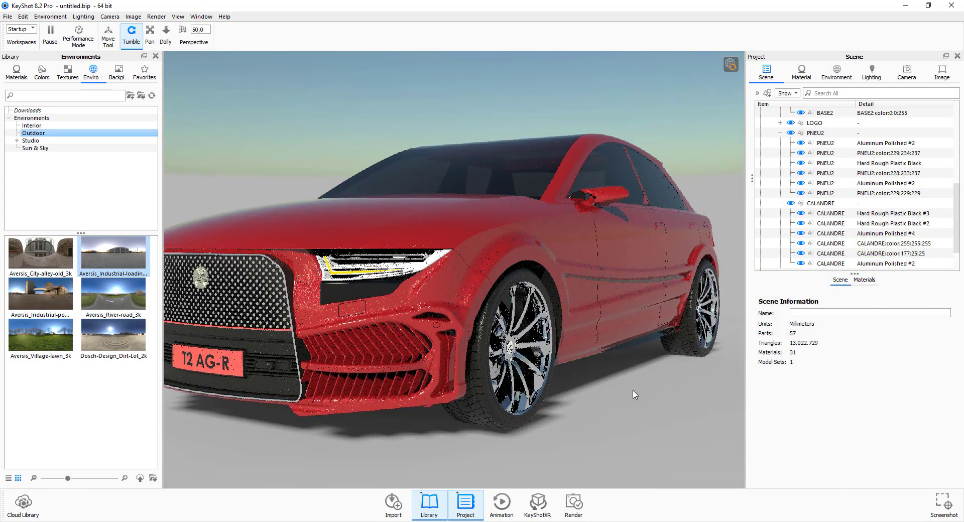
scroll(634, 394, "up", 3)
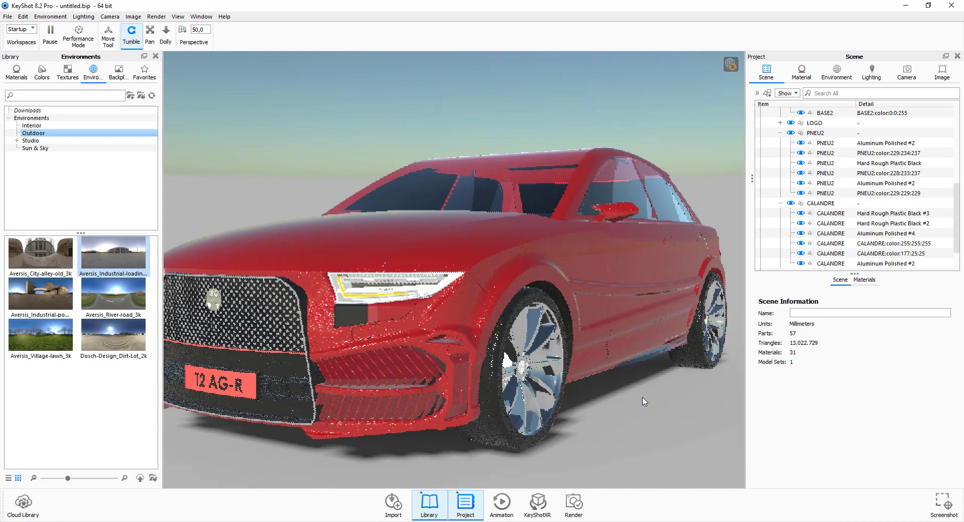
left_click_drag(640, 394, 638, 392)
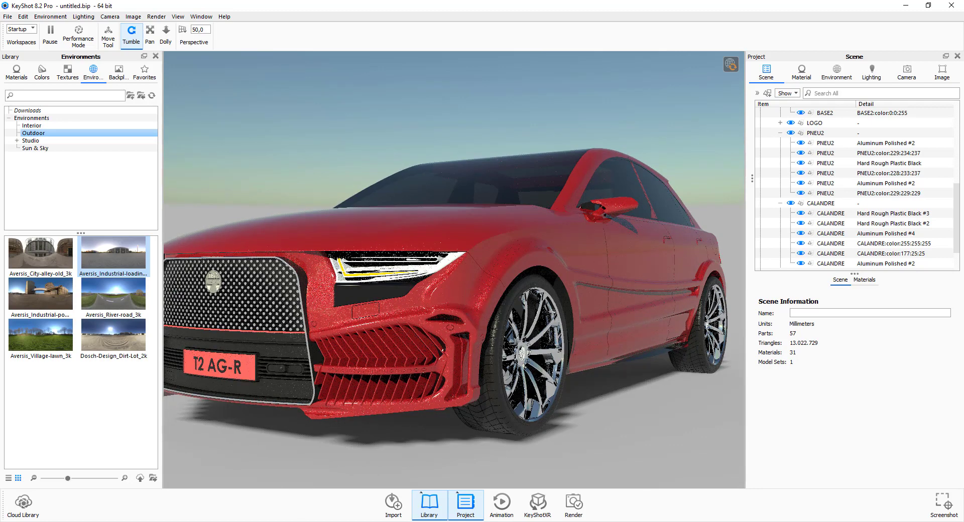
left_click(798, 521)
left_click(914, 484)
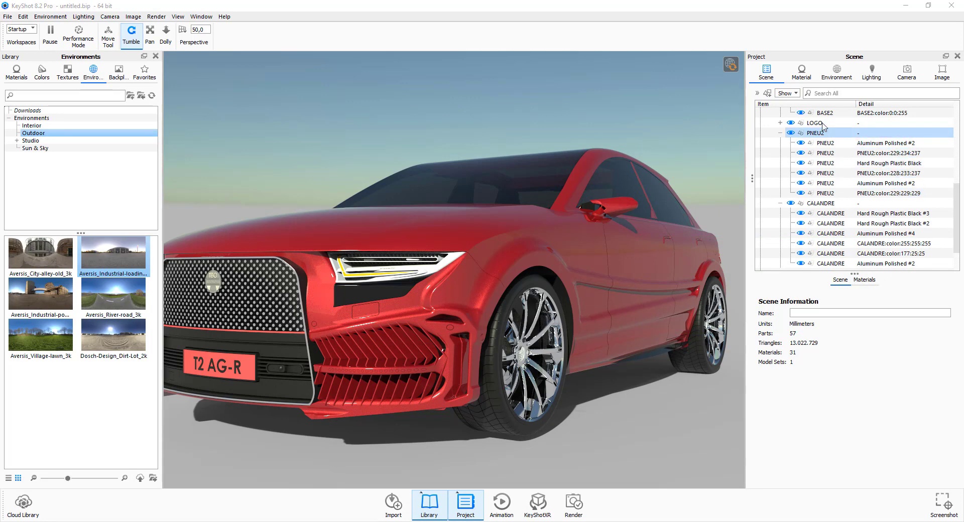
- Collapse the PNEU2 group and the whole T2 PHASE 3 model in the scene tree
left_click(780, 134)
scroll(778, 132, "up", 5)
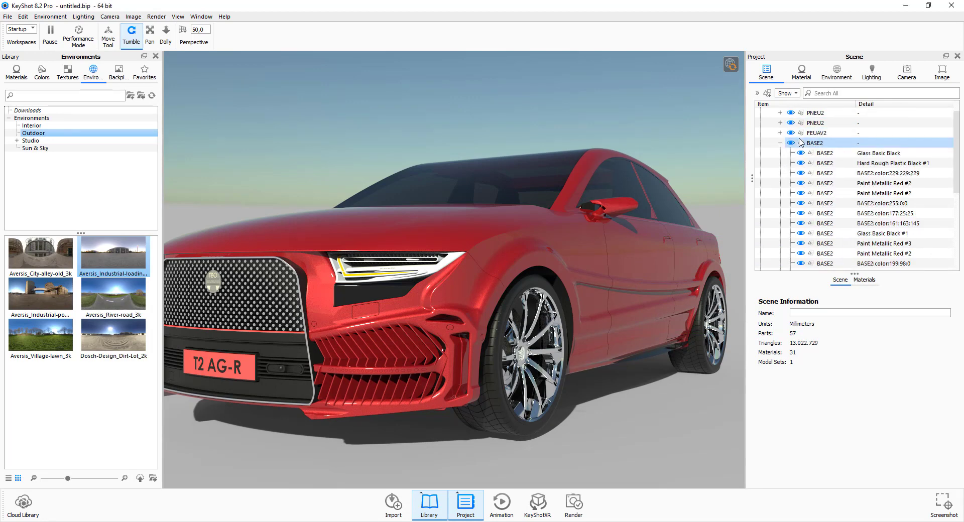
left_click(770, 122)
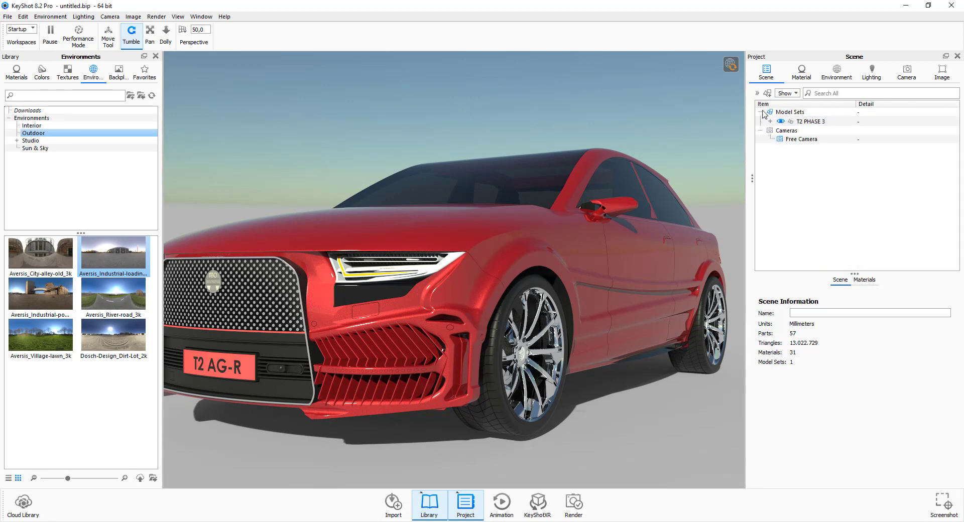